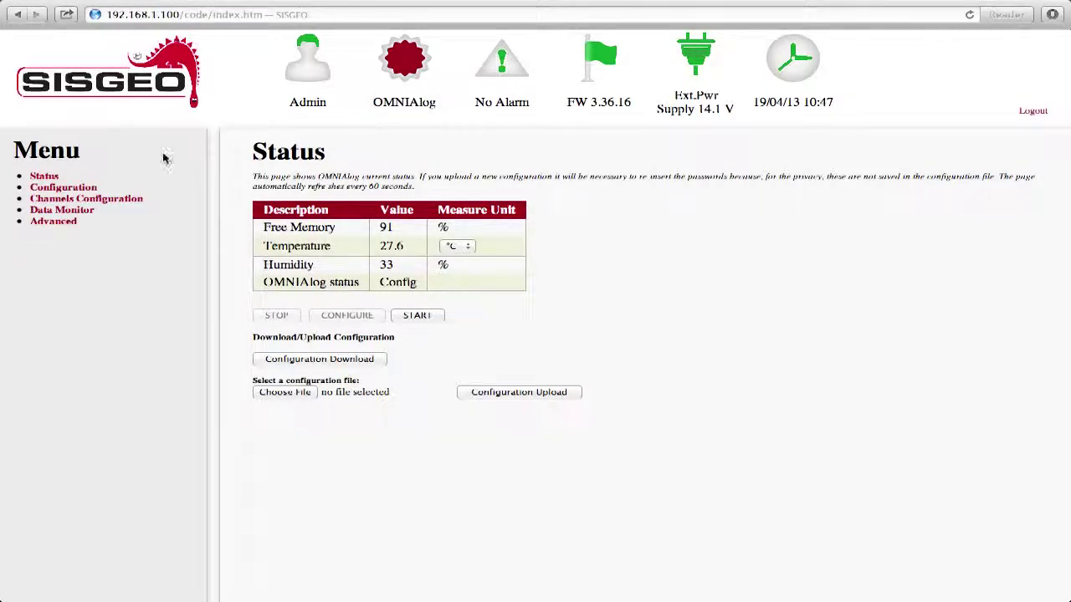
Open the script configuration page for virtual channels
click(99, 202)
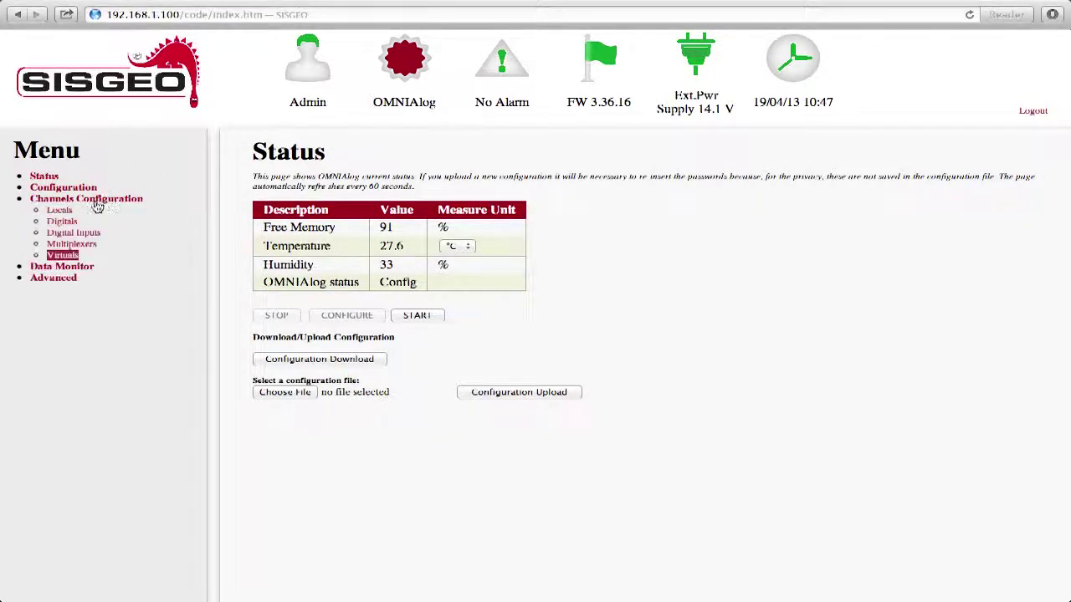
click(74, 257)
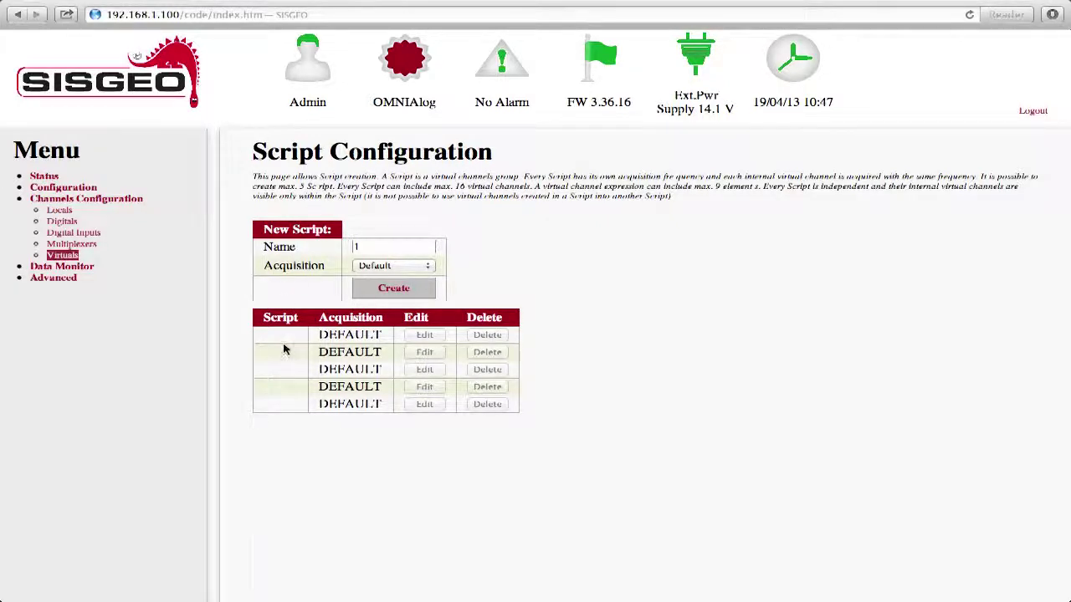
Check the enabled local channels and the channel configuration of multiplexer 1, and return to the script configuration page
click(59, 210)
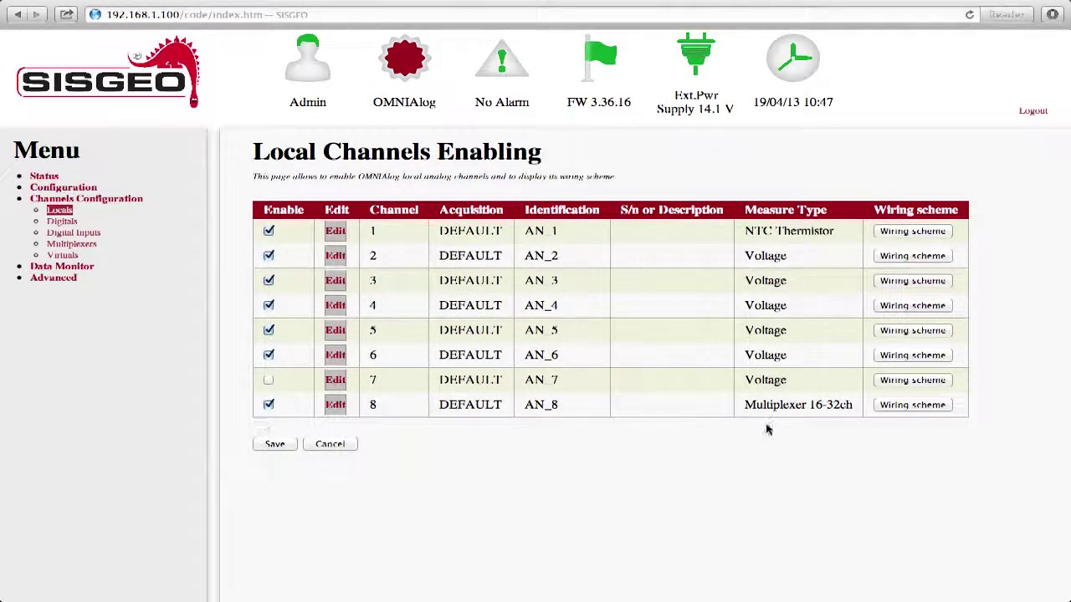
click(68, 244)
click(283, 247)
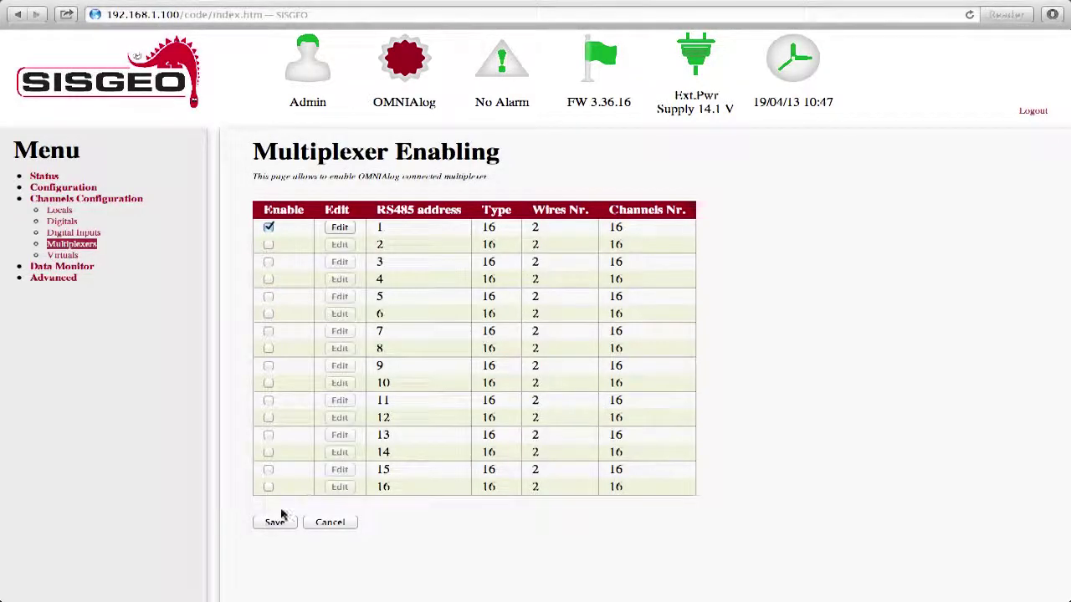
click(346, 228)
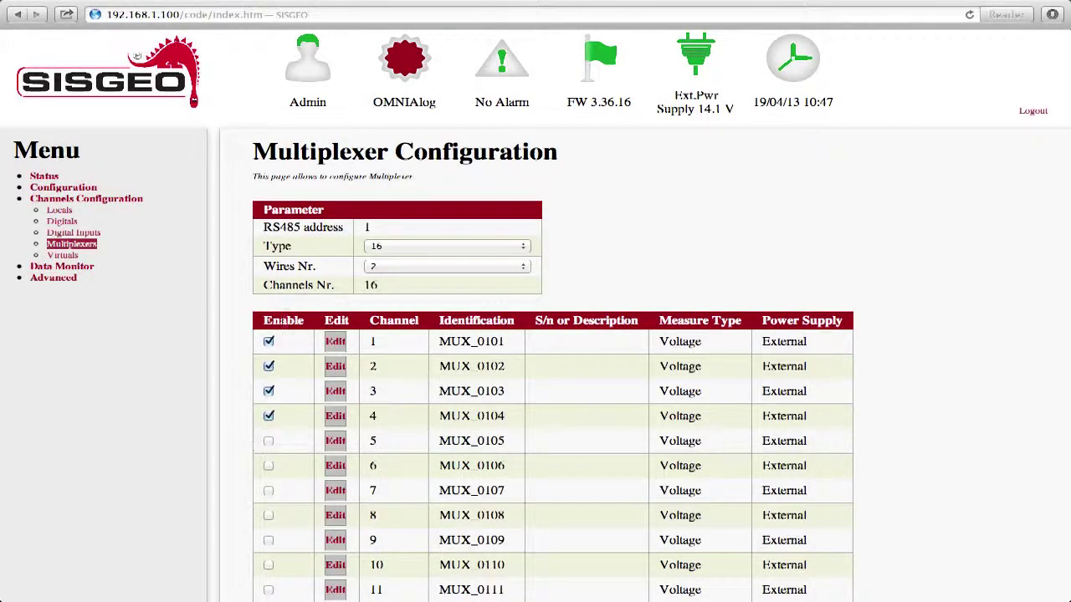
click(75, 256)
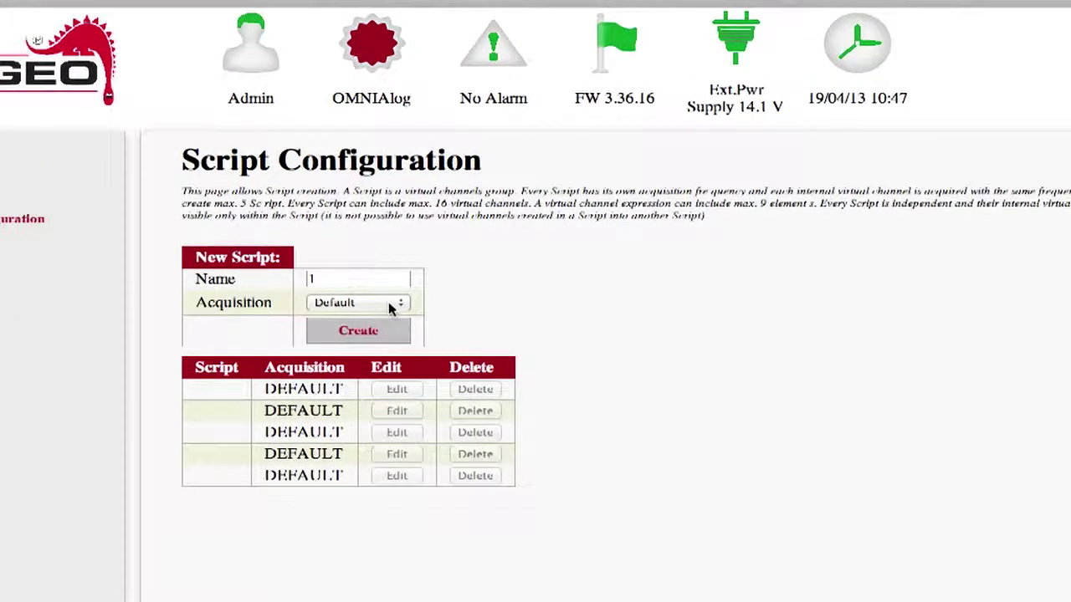
Create a new script named 1 with the Default acquisition
click(388, 303)
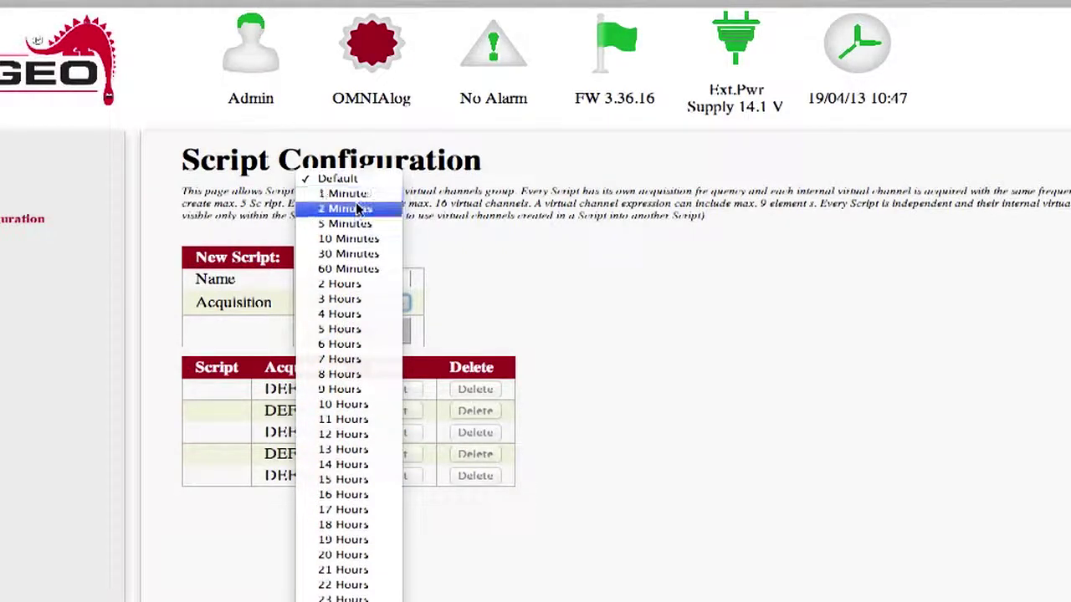
click(339, 179)
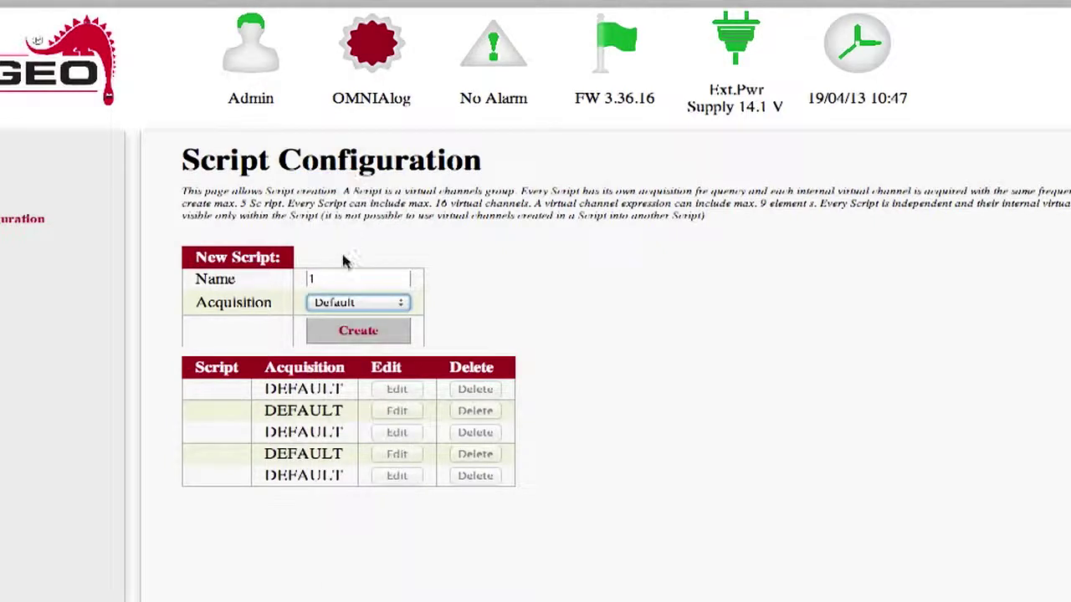
click(347, 333)
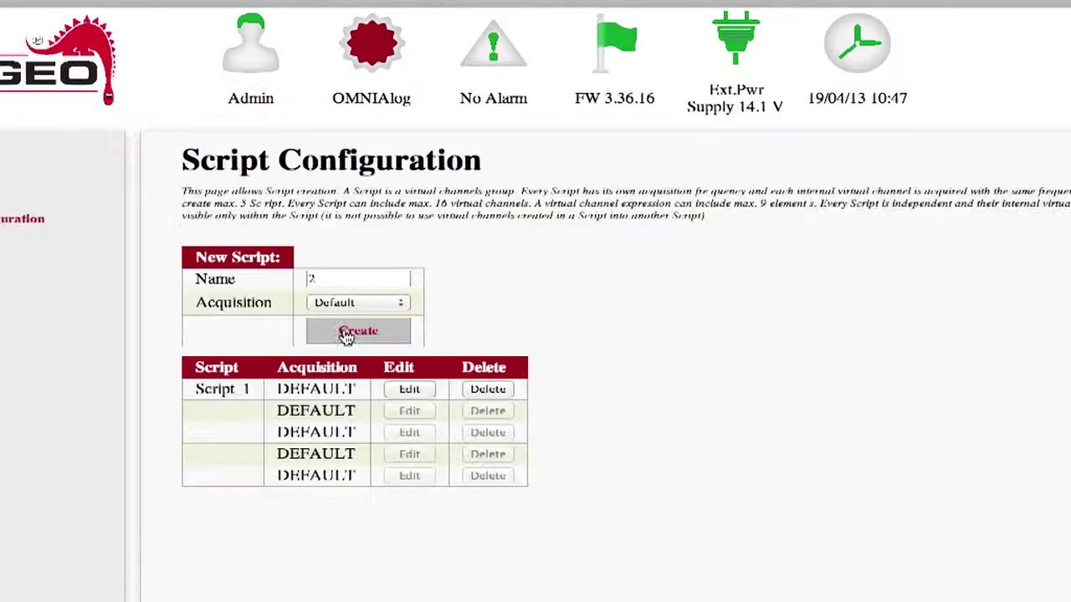
Delete Script_1 from the script list
drag(193, 389, 249, 390)
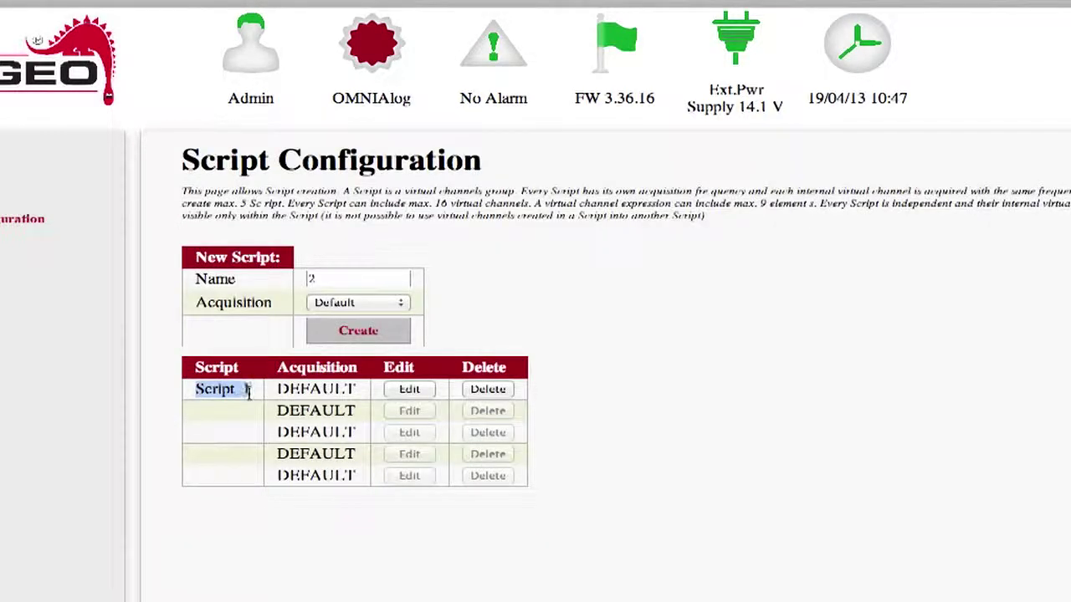
click(342, 390)
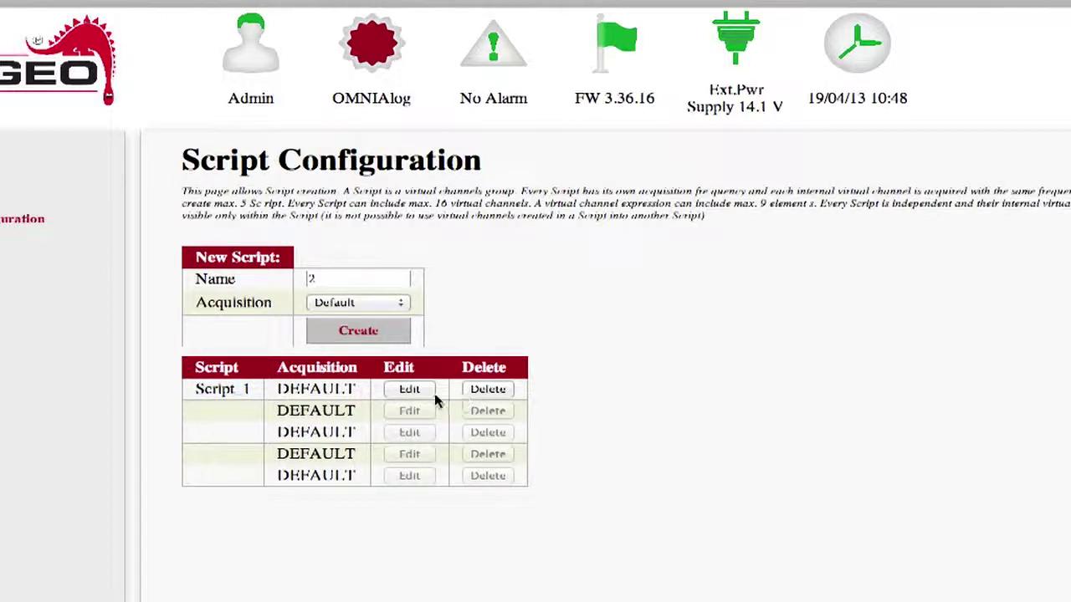
click(484, 391)
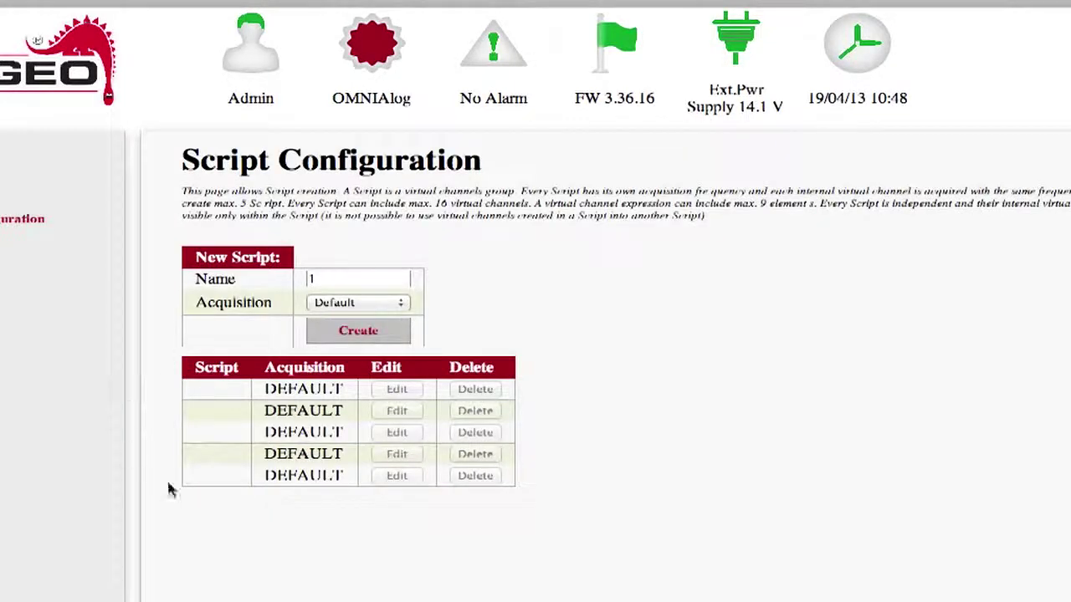
Create script 1 again with the Default acquisition and open it for editing
click(396, 334)
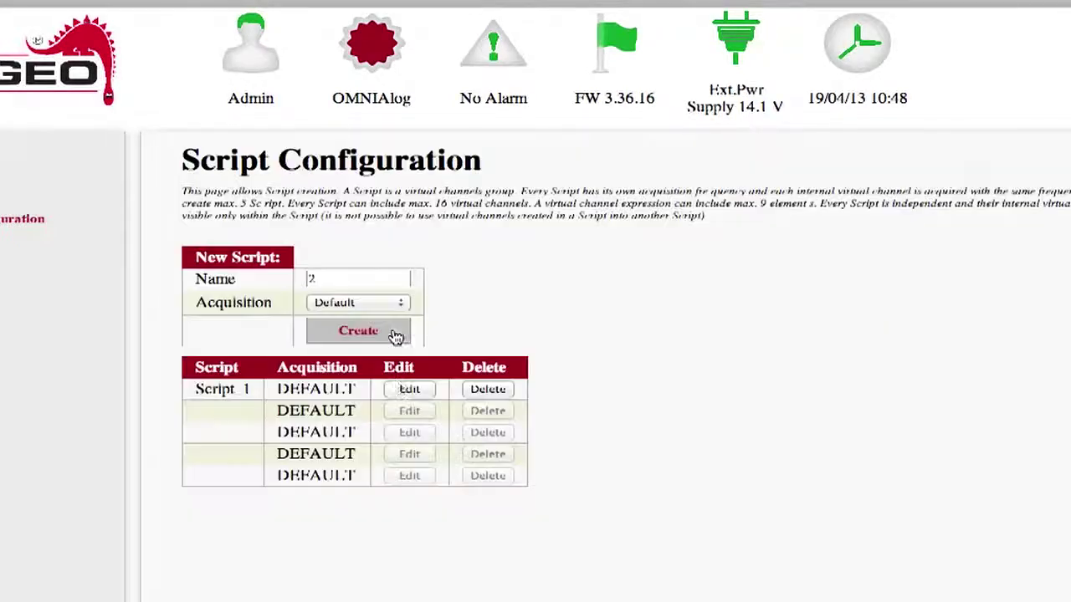
click(401, 390)
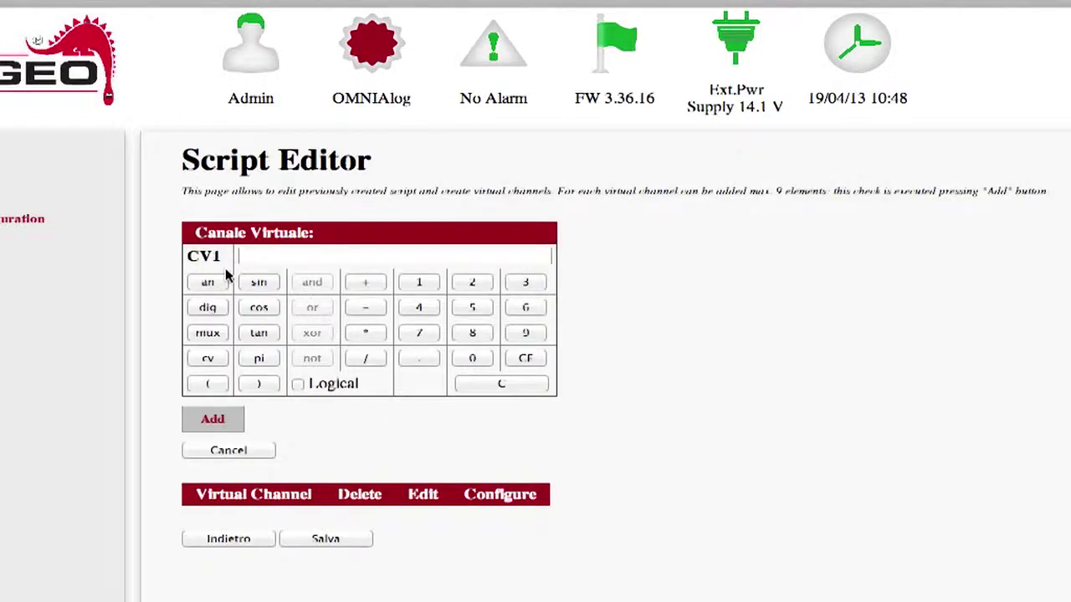
Begin the CV1 expression with analog channel 1, entered as an(1.A)
drag(224, 256, 187, 256)
click(222, 281)
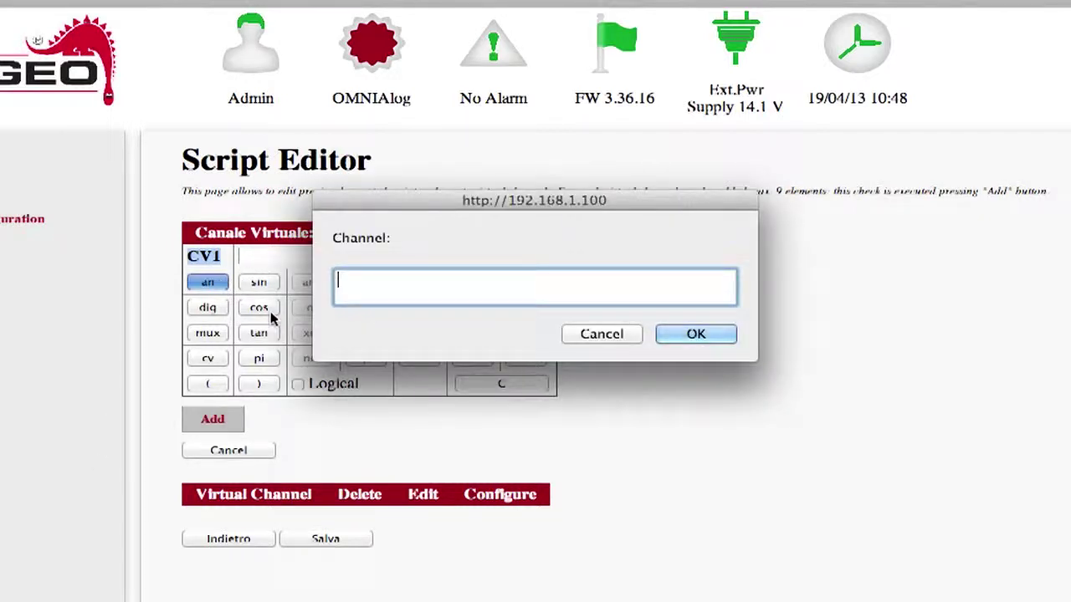
text(1)
click(667, 333)
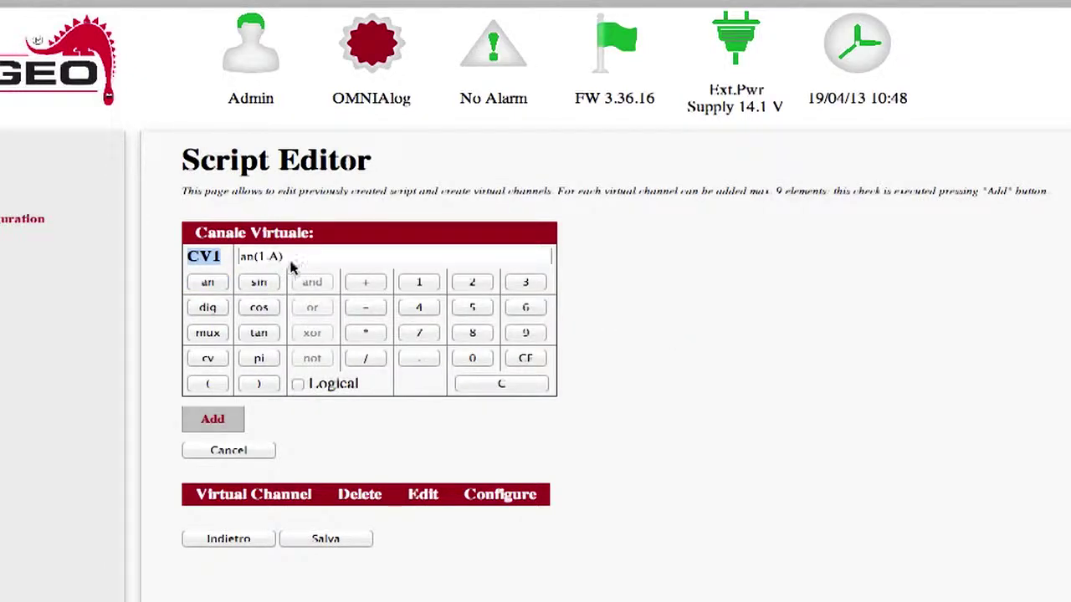
Try adding analog channel 1,B to the CV1 expression with a plus operator, and clear both added elements
click(380, 282)
click(207, 284)
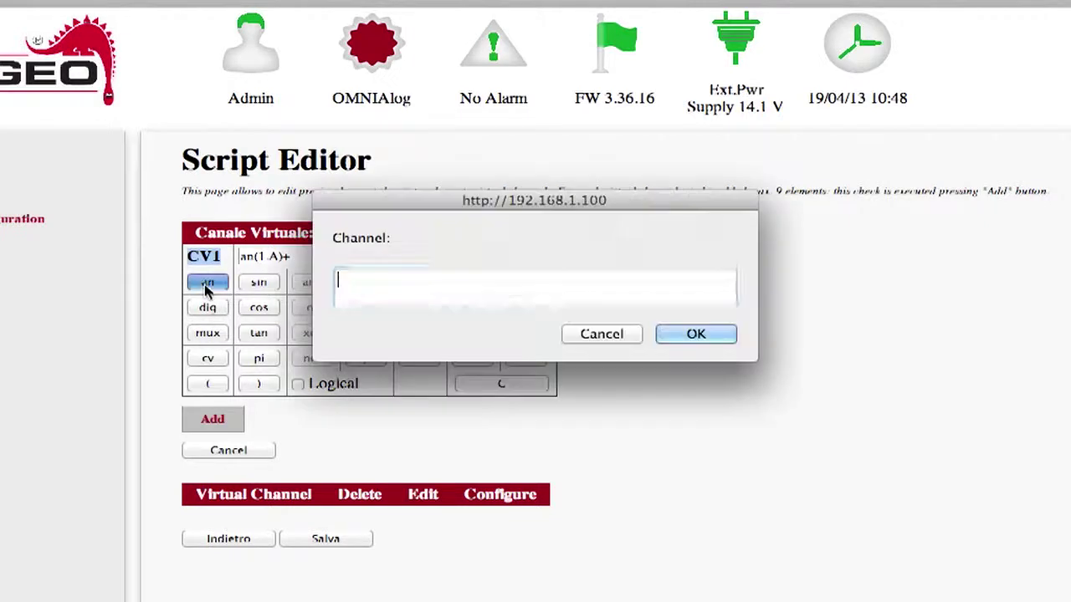
text(1.)
text(B)
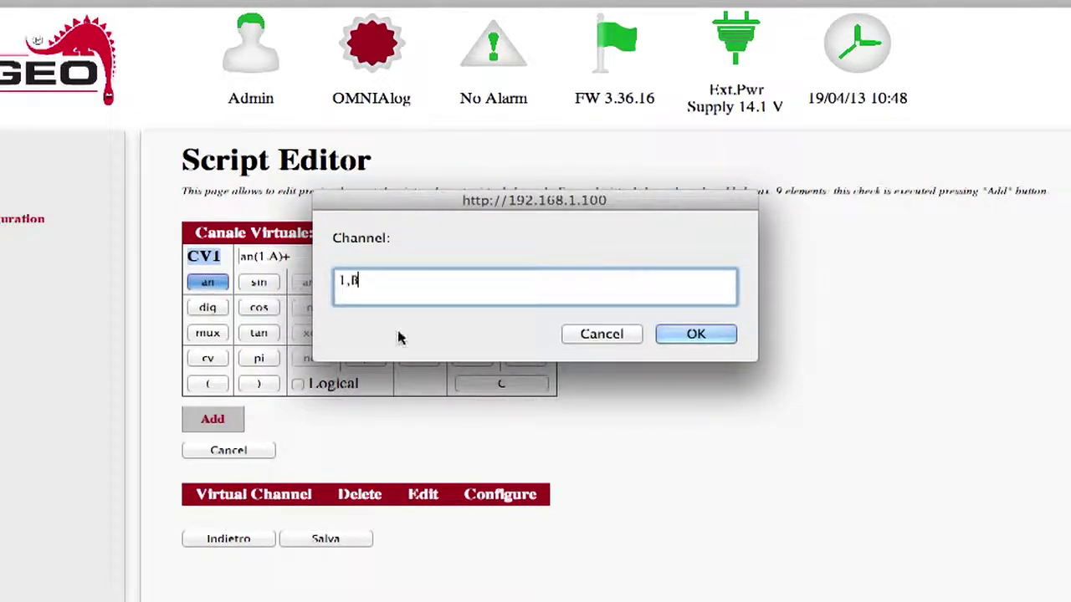
click(694, 334)
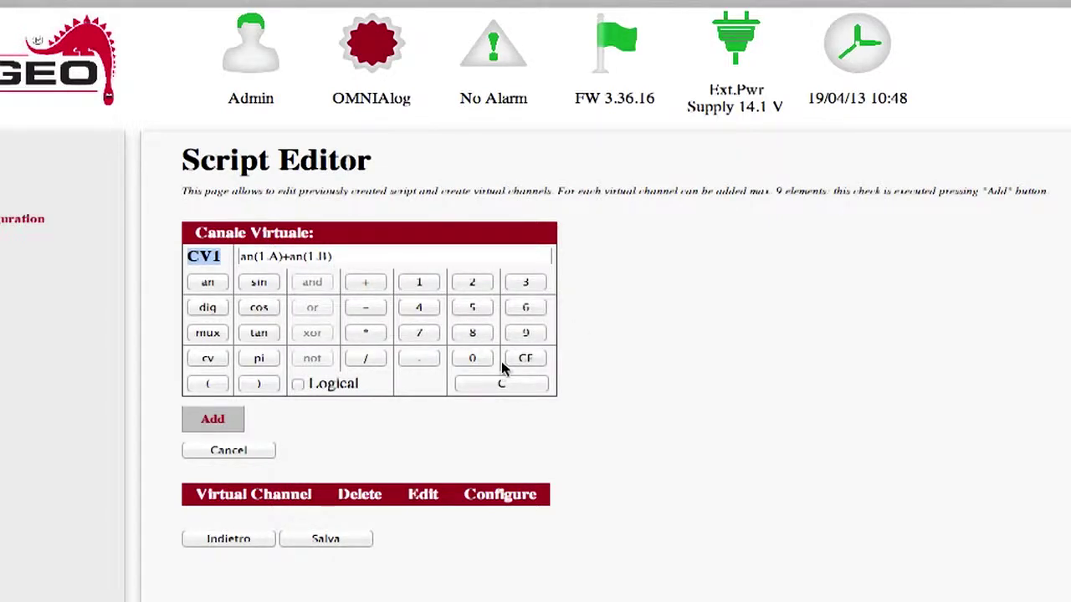
click(527, 358)
click(527, 359)
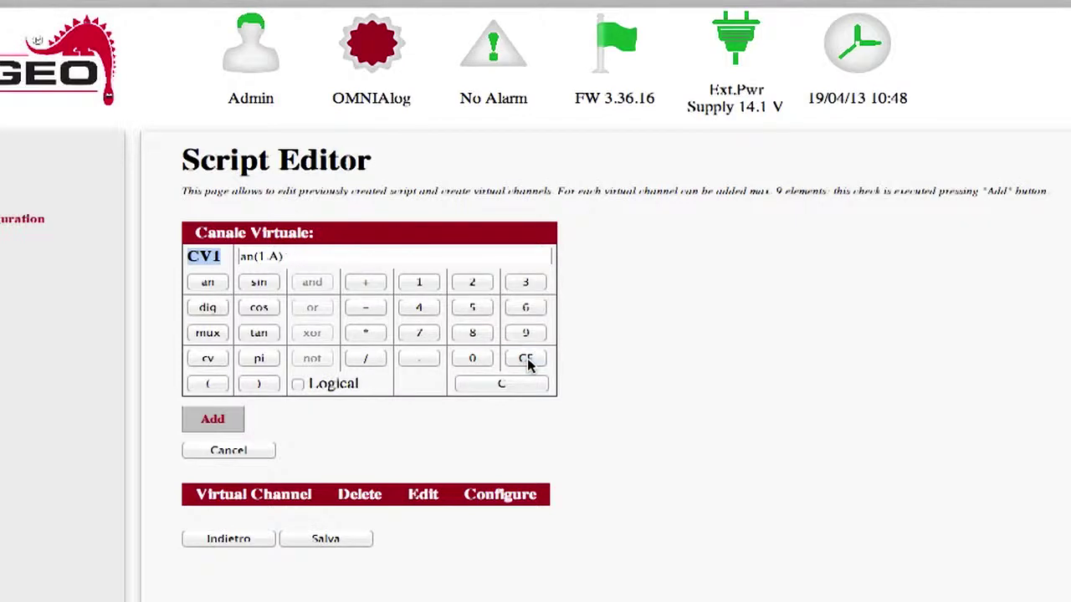
Subtract analog channel 2 so the expression reads an(1.A)-an(2.A), and add CV1 to the script
click(371, 309)
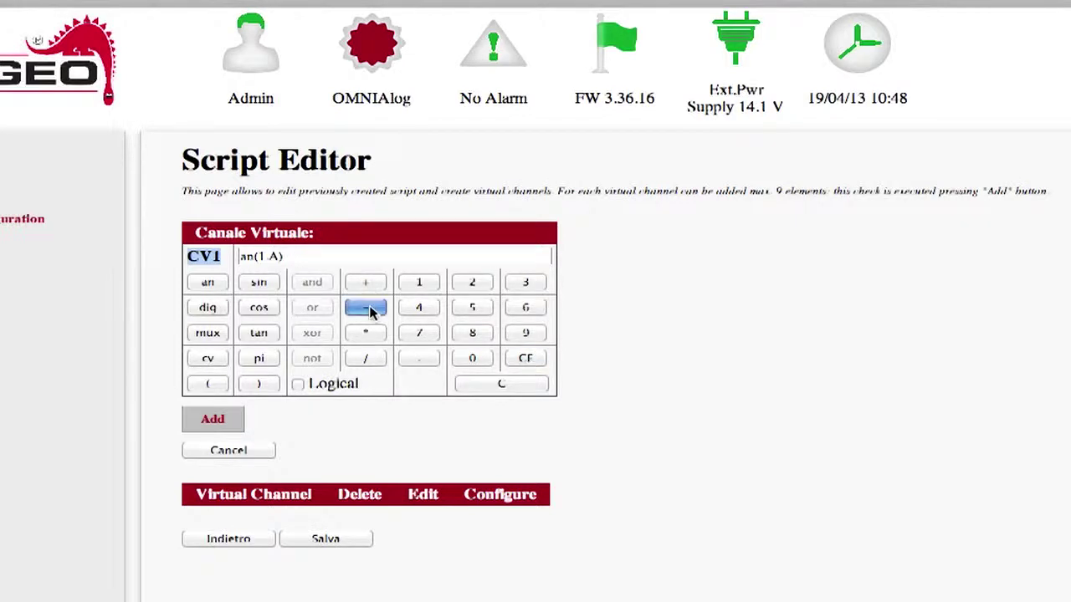
click(209, 285)
text(2)
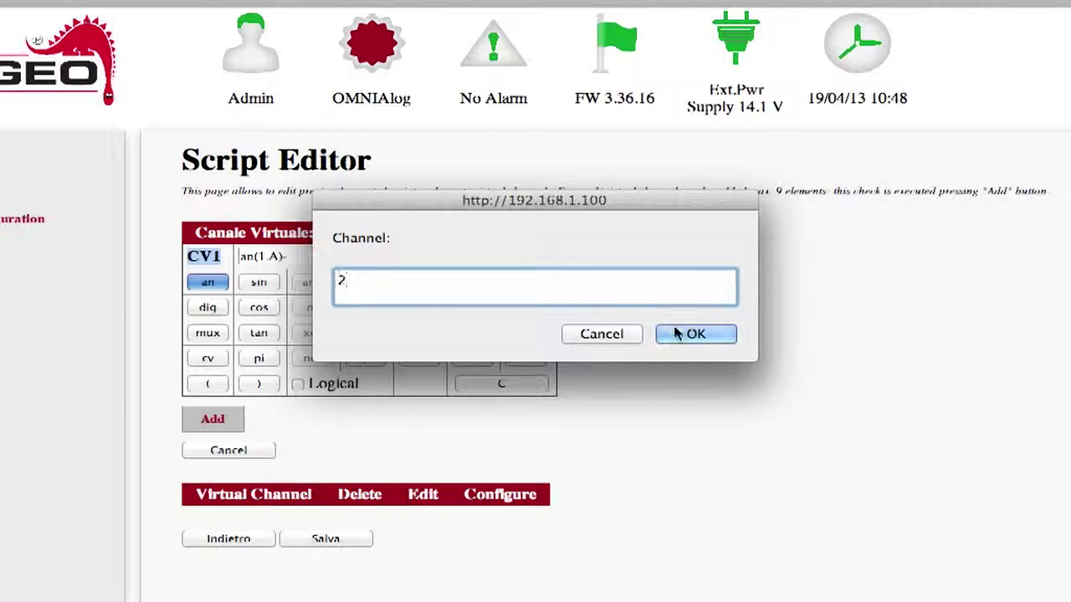
click(679, 333)
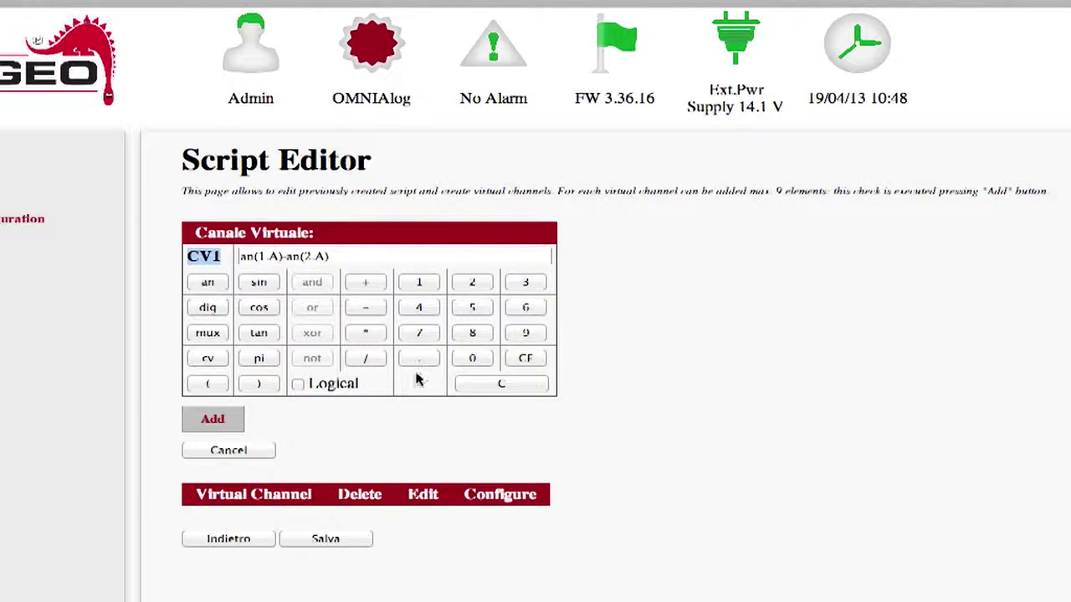
click(213, 423)
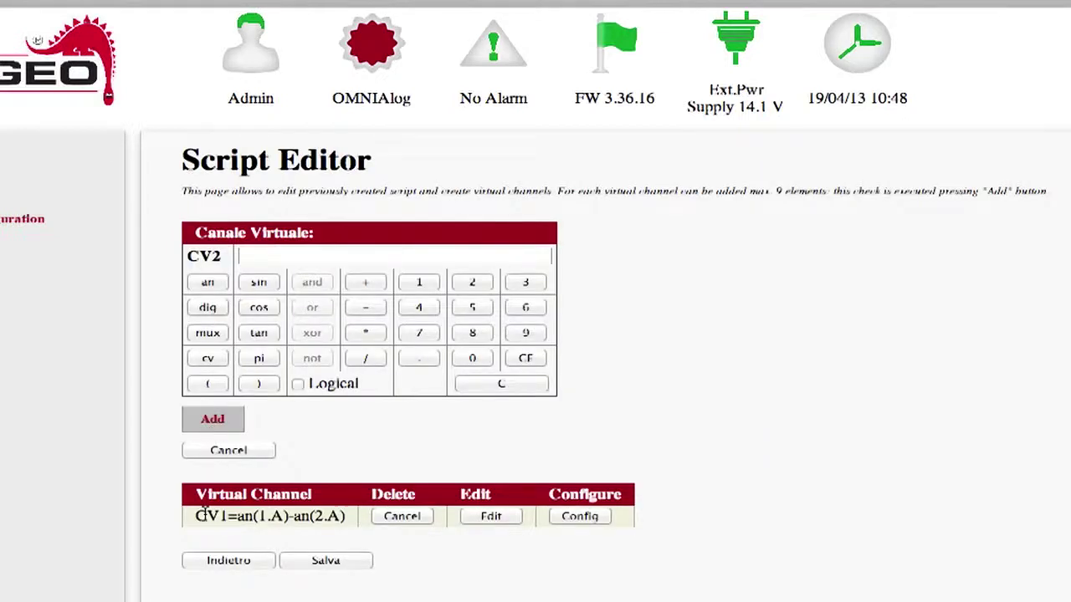
Delete the virtual channel CV1=an(1.A)-an(2.A) from the script
drag(196, 517, 346, 517)
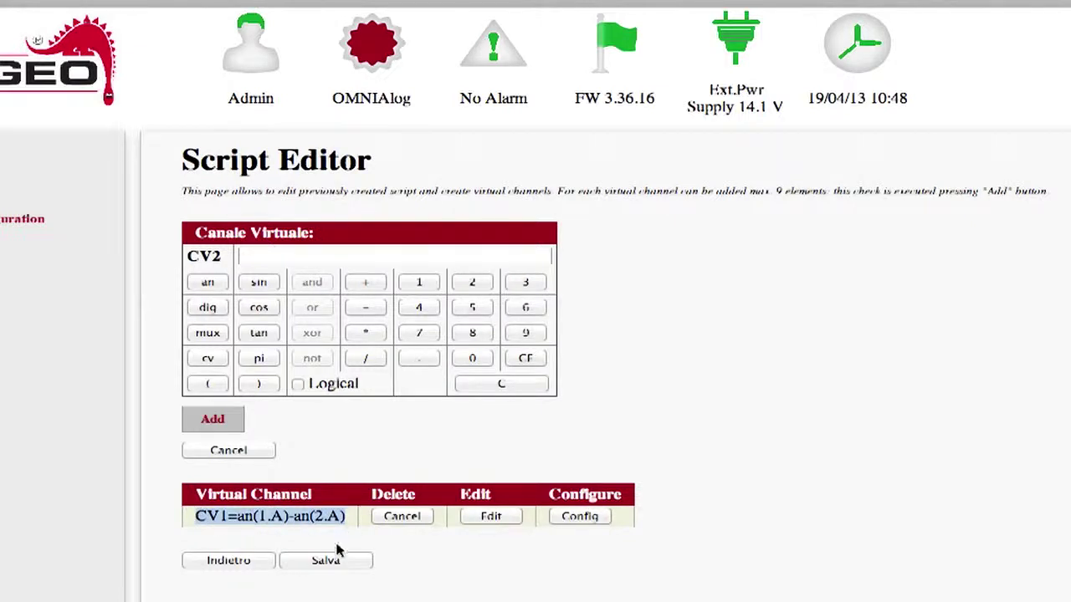
click(506, 559)
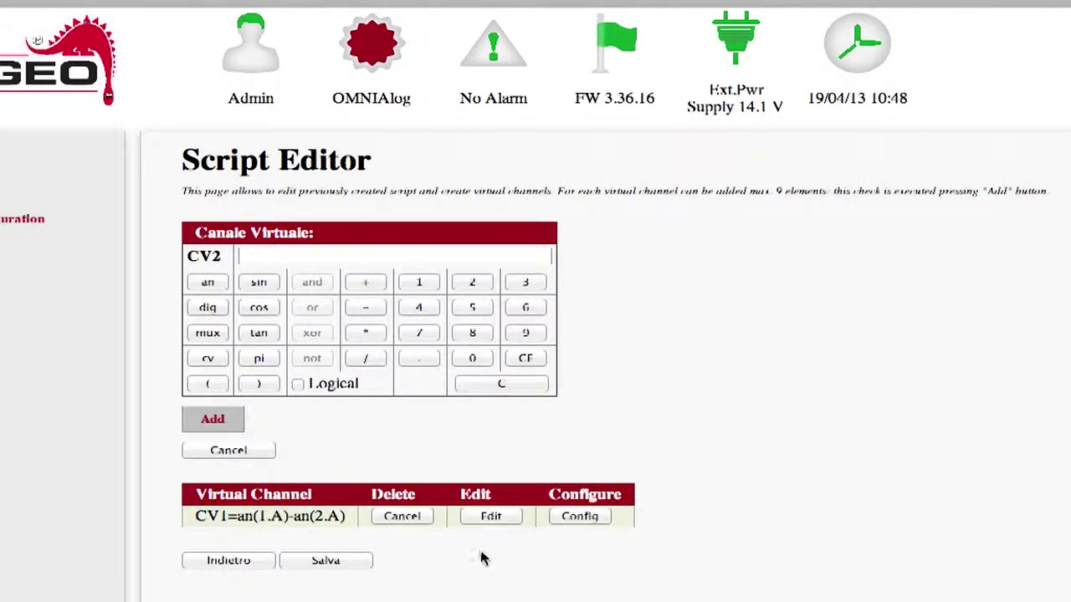
click(410, 517)
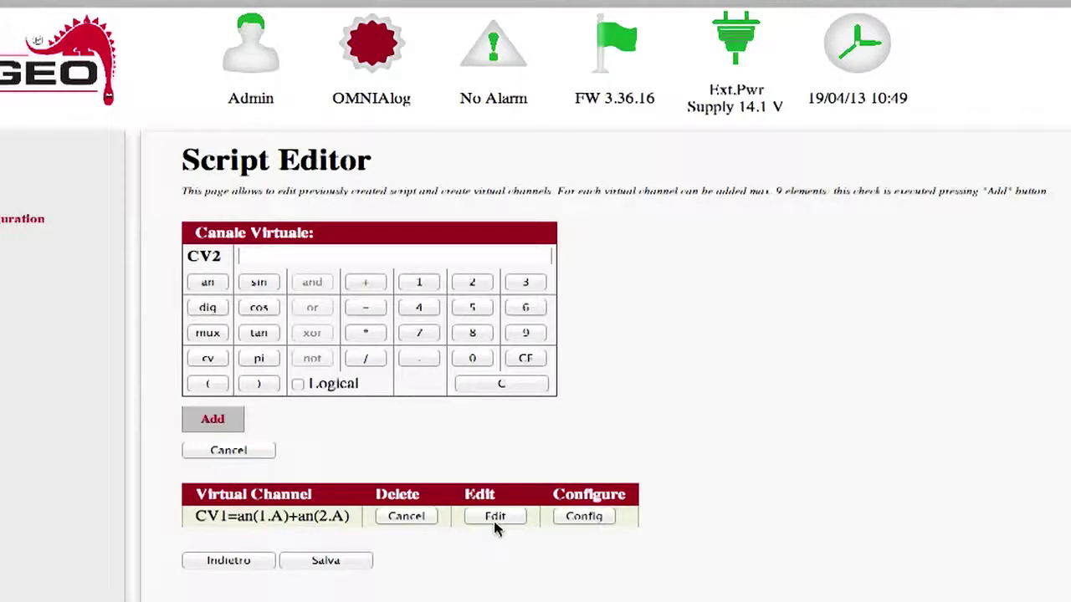
Edit CV1 by subtracting analog channel 3, giving an(1.A)+an(2.A)-an(3.A), and add the revised expression to the script
click(497, 519)
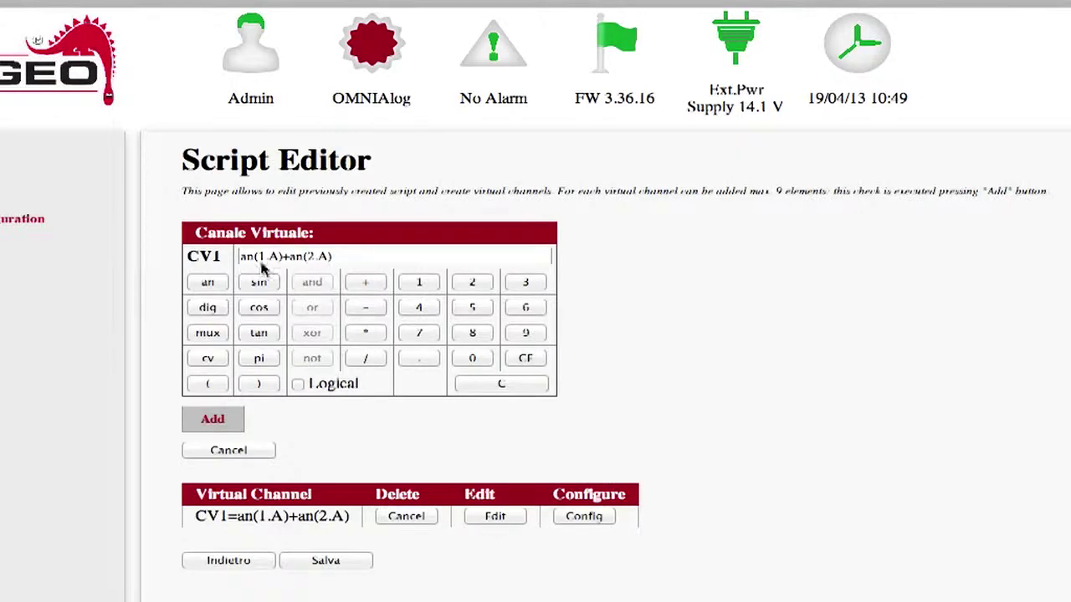
click(364, 310)
click(205, 283)
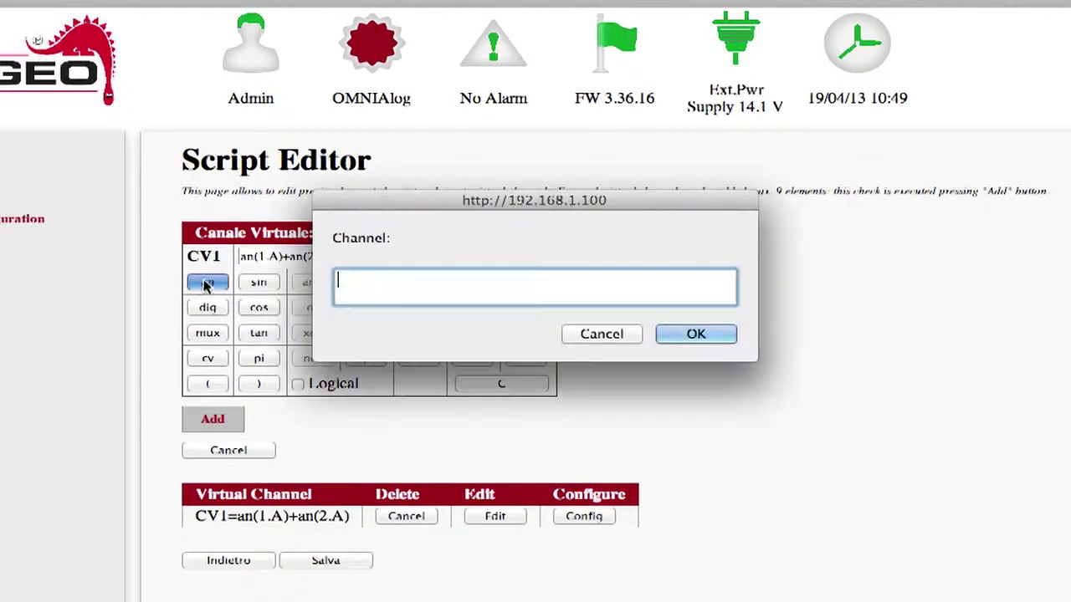
text(3)
click(698, 334)
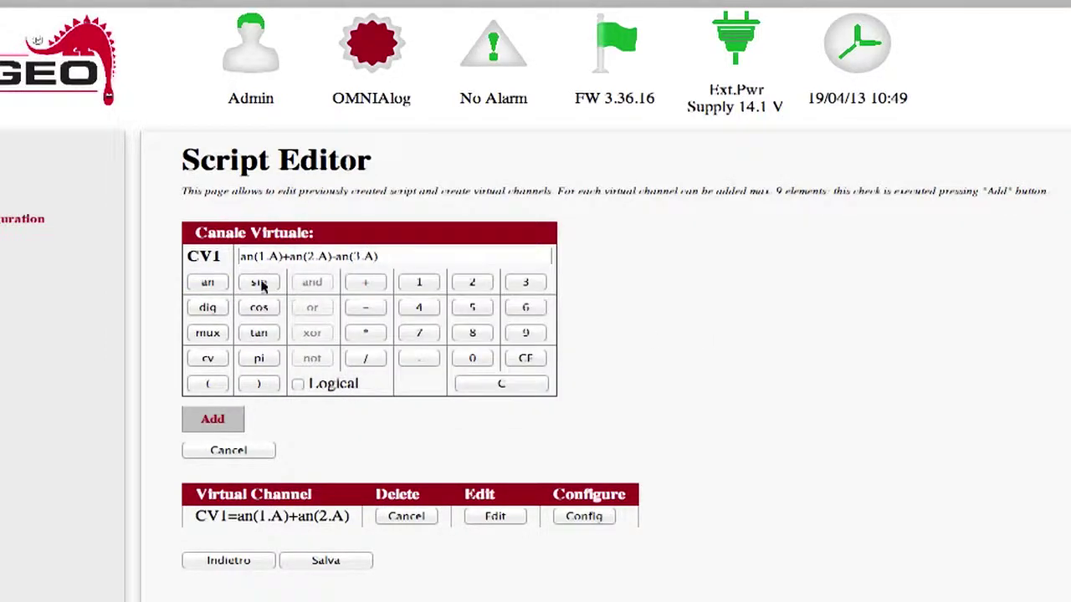
click(230, 421)
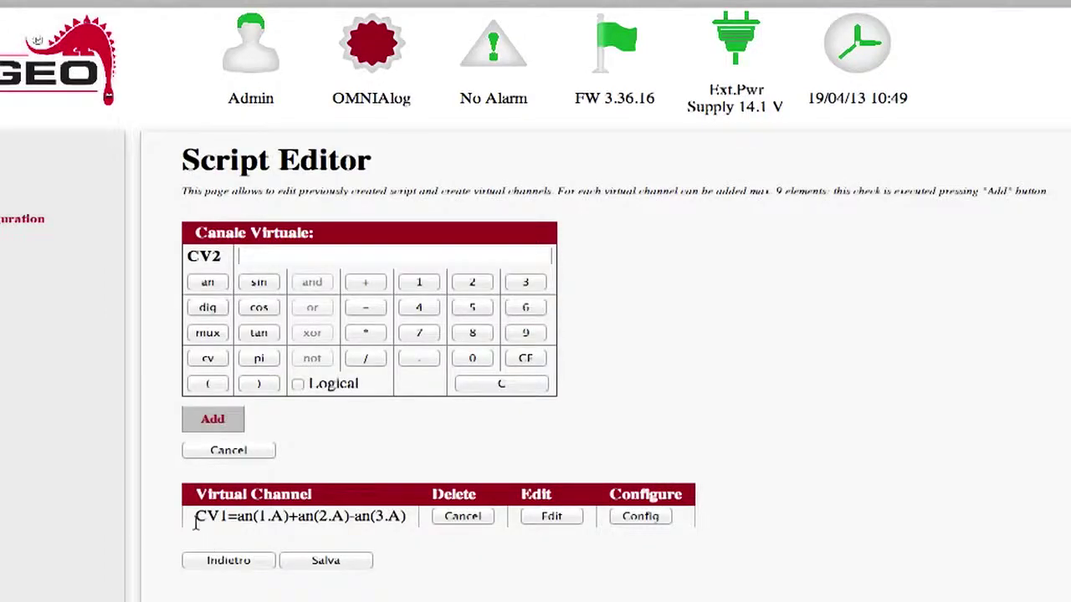
drag(196, 520, 404, 519)
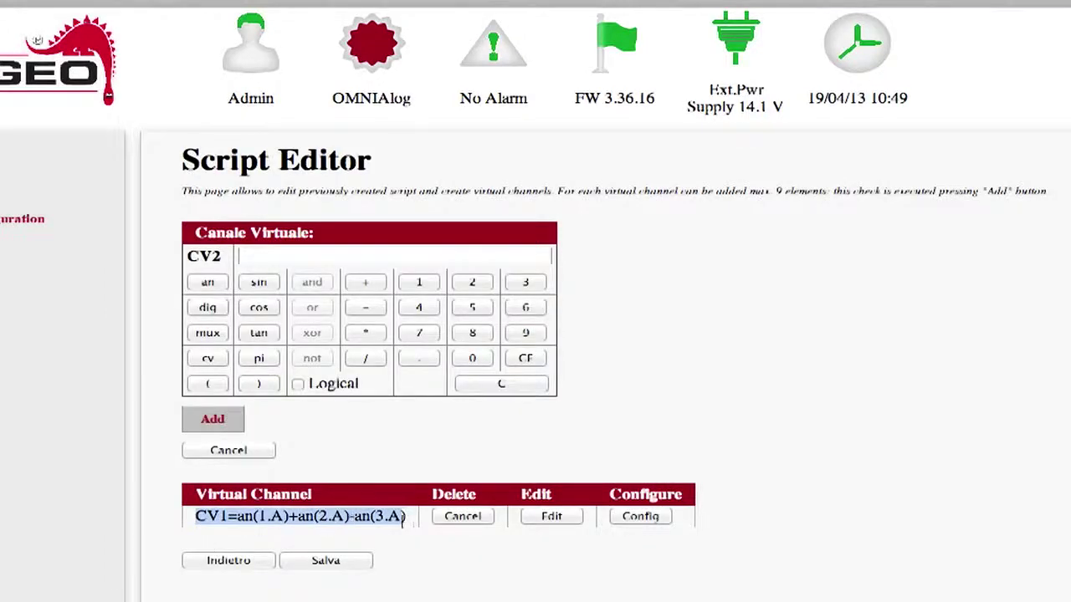
click(649, 564)
Configure CV1 with the identification Virtual Channel and the alarm type Low and High
click(659, 517)
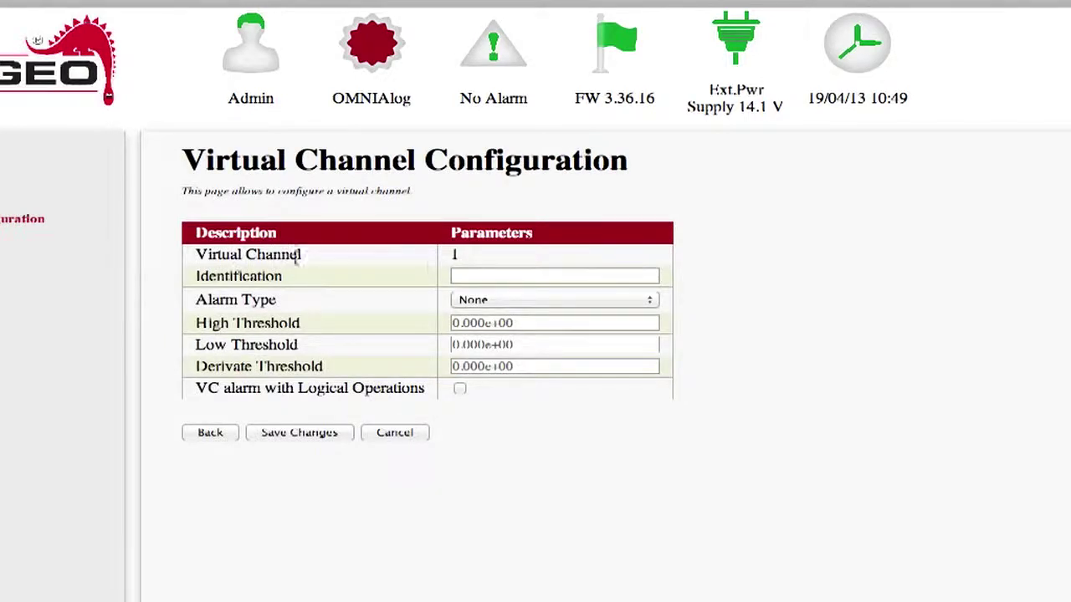
click(520, 276)
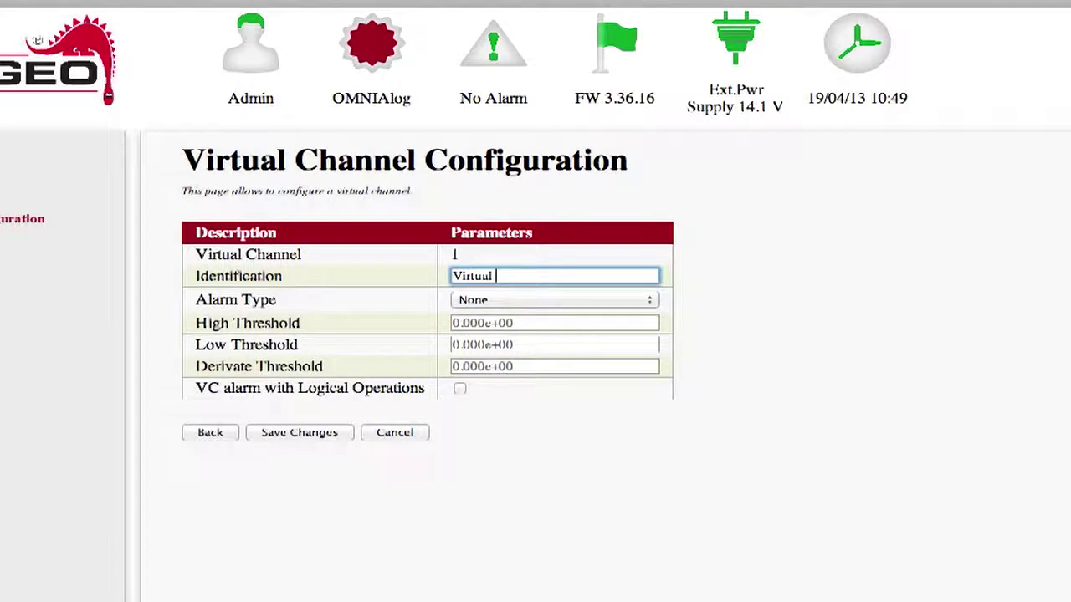
click(536, 301)
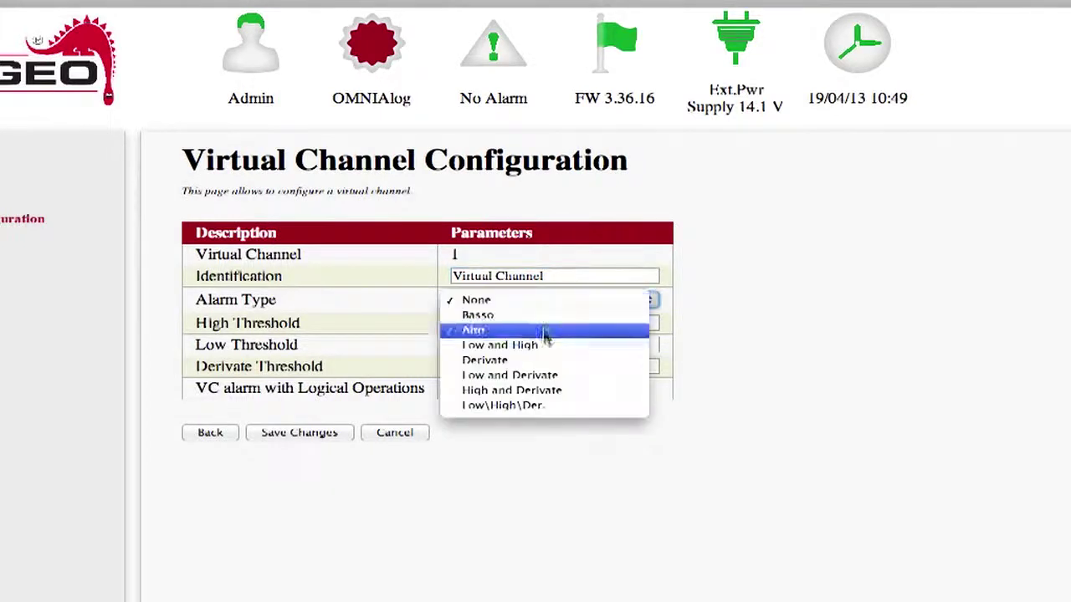
click(552, 345)
Set CV1's high threshold to 2 and low threshold to 10, save the changes and return to the script editor
click(541, 322)
double_click(540, 323)
text(2)
click(524, 344)
double_click(524, 344)
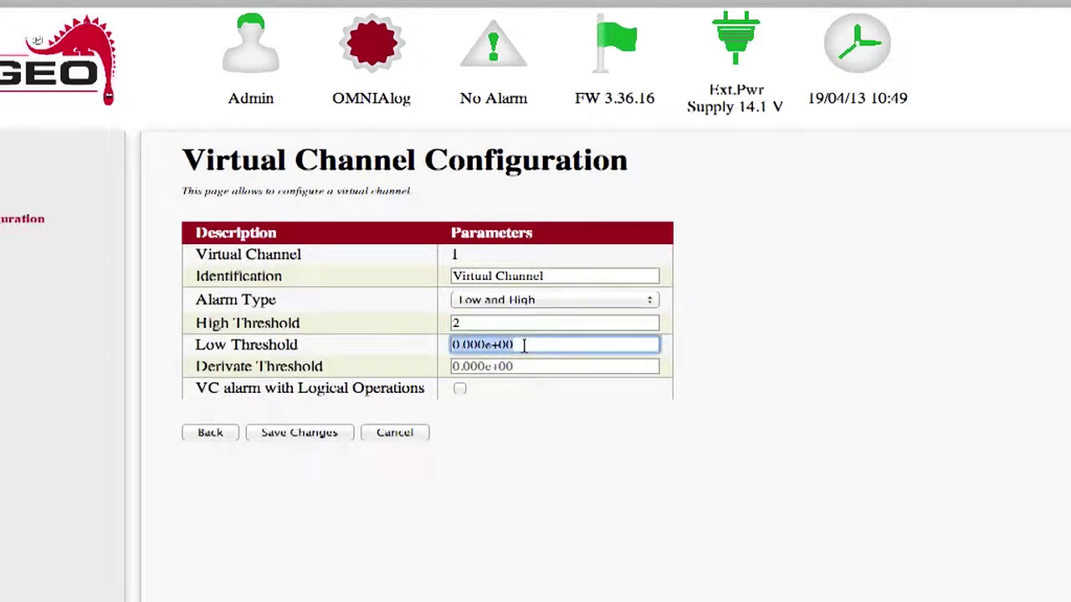
text(10)
click(306, 438)
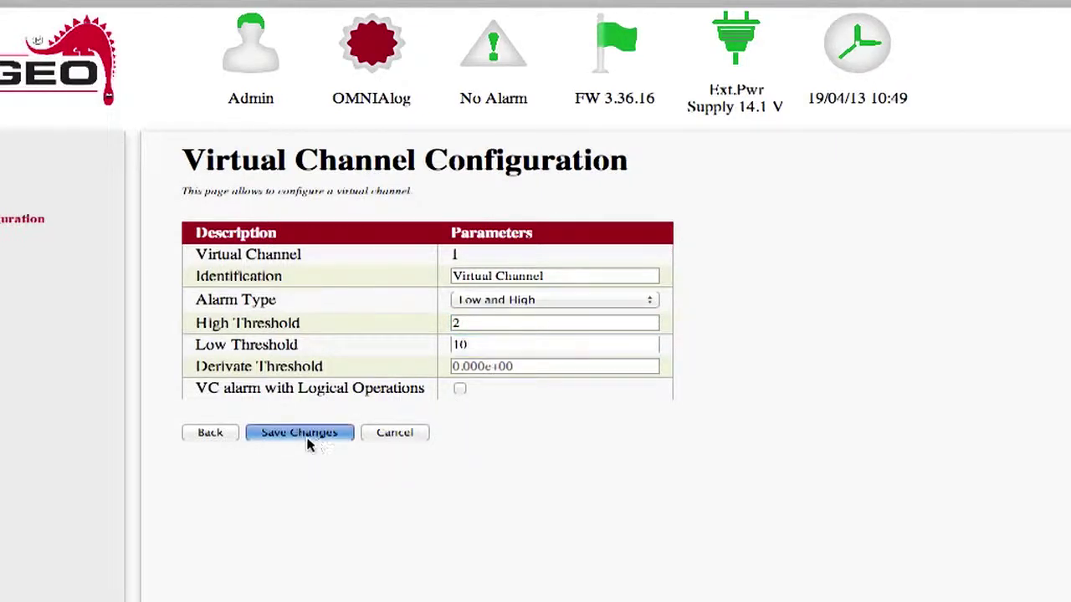
click(691, 243)
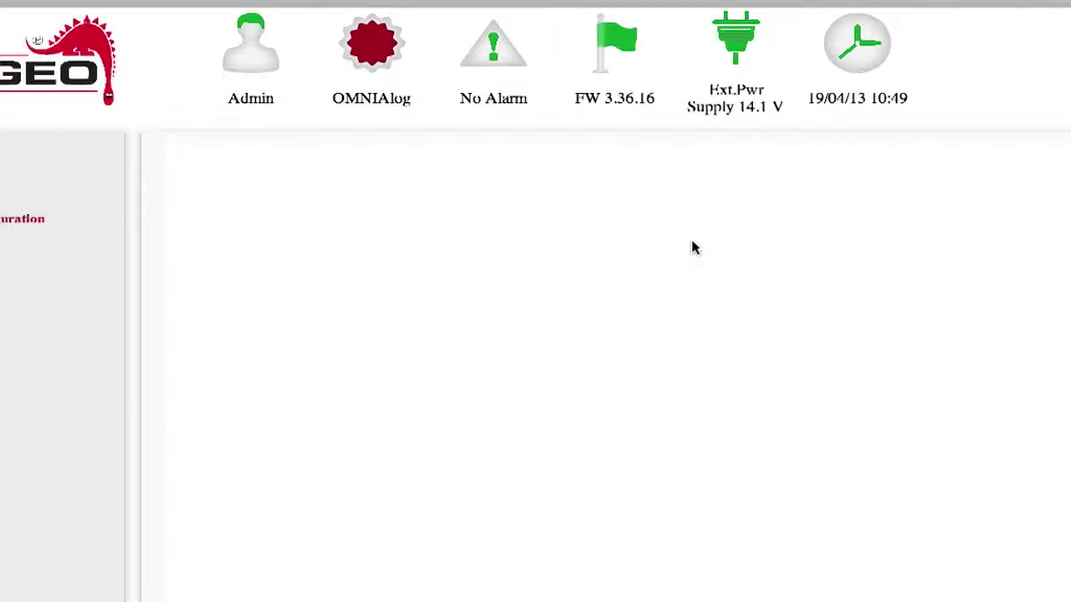
click(693, 243)
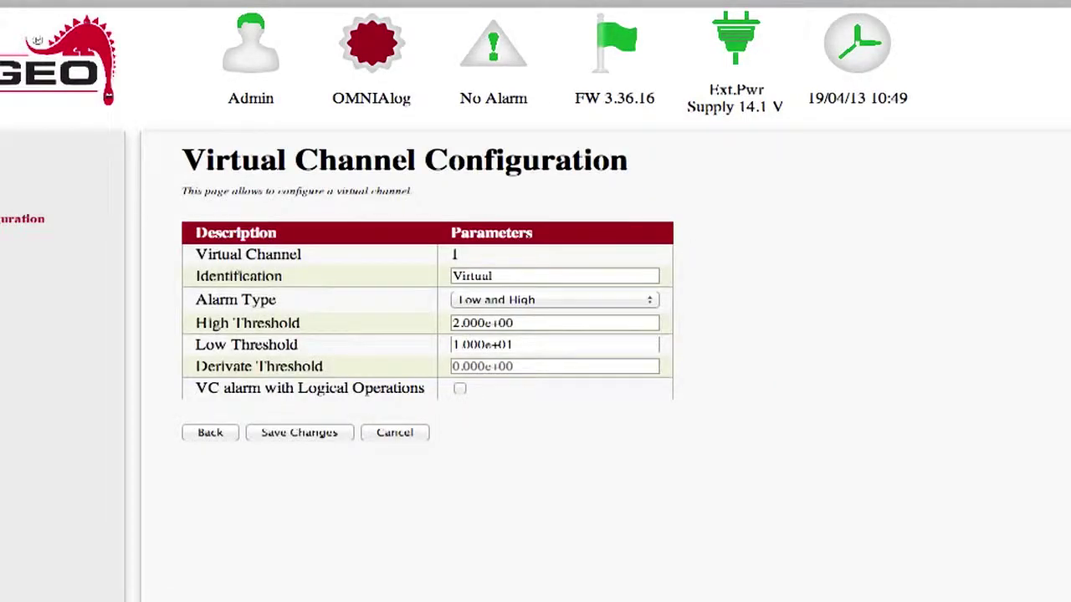
click(221, 435)
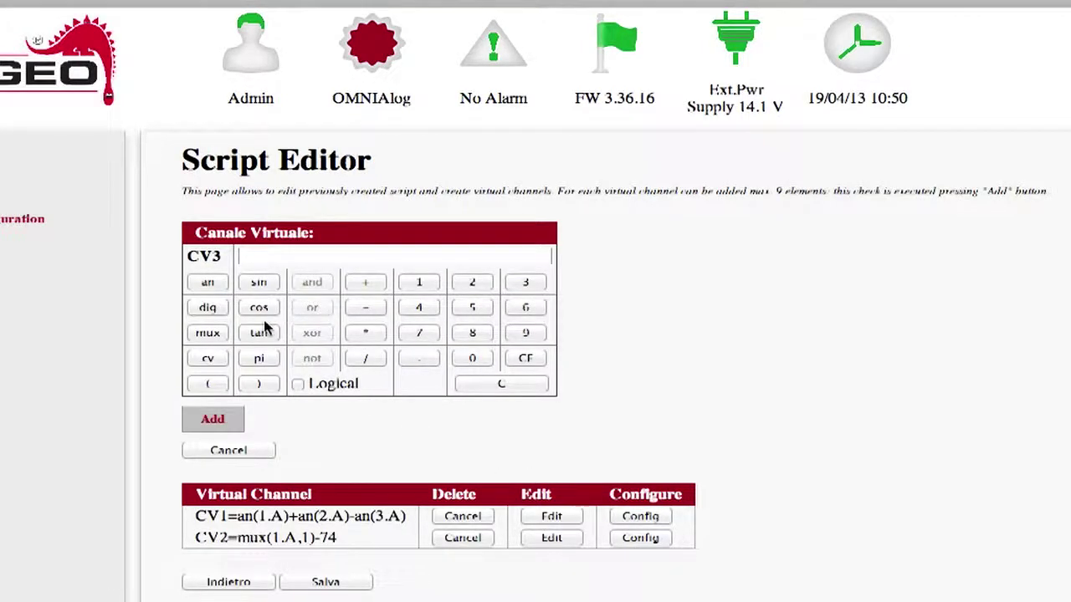
Create virtual channel CV3 as cv1+cv2, add it to the script and save the script
click(221, 360)
text(1)
click(718, 339)
click(365, 285)
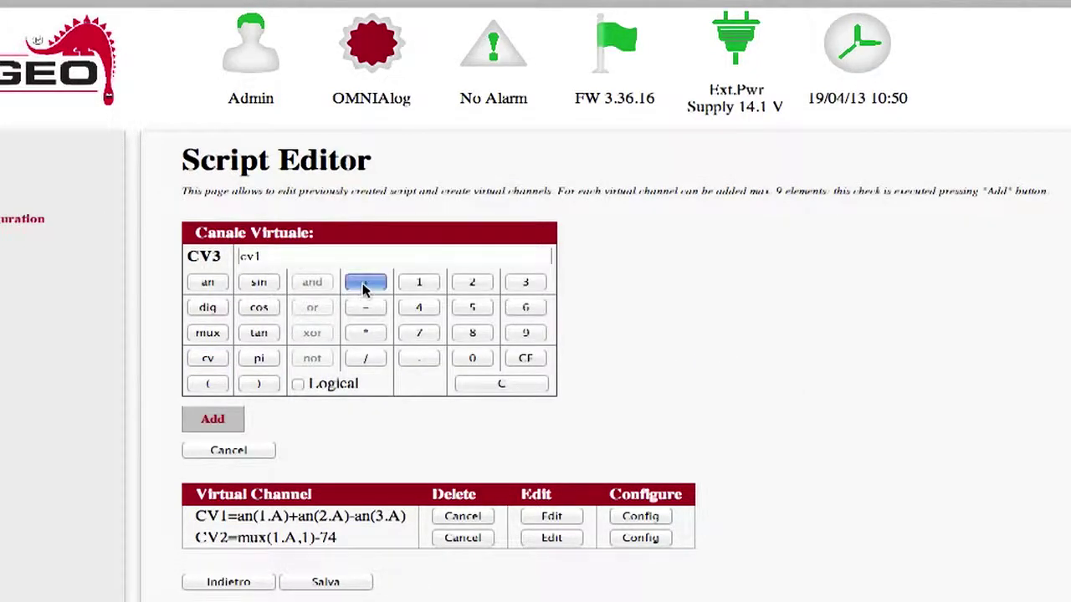
click(209, 359)
text(2)
click(695, 336)
click(210, 421)
scroll(251, 468, down, 1)
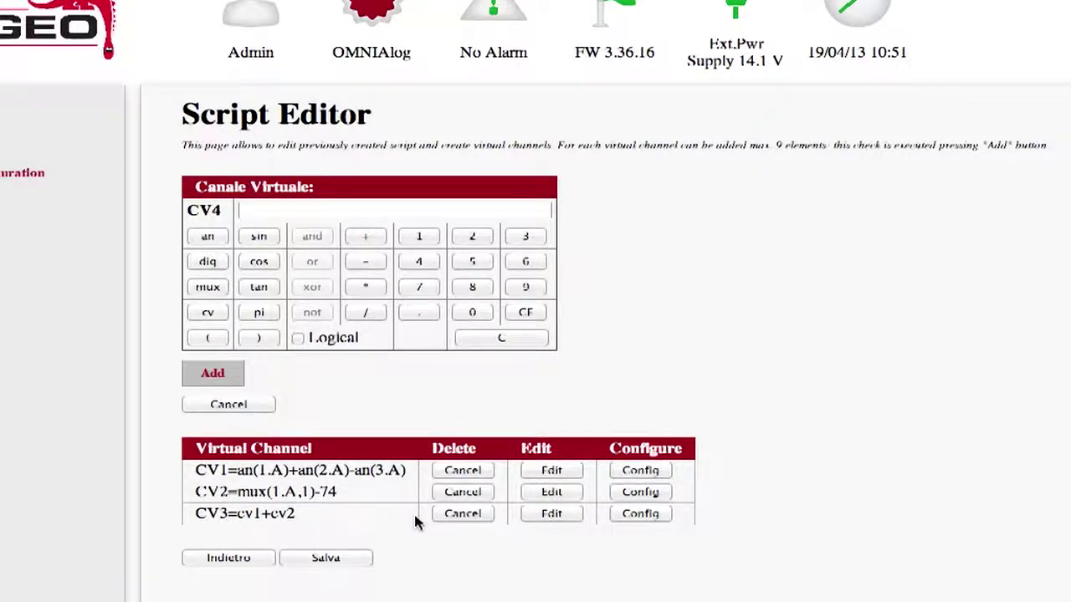
click(328, 559)
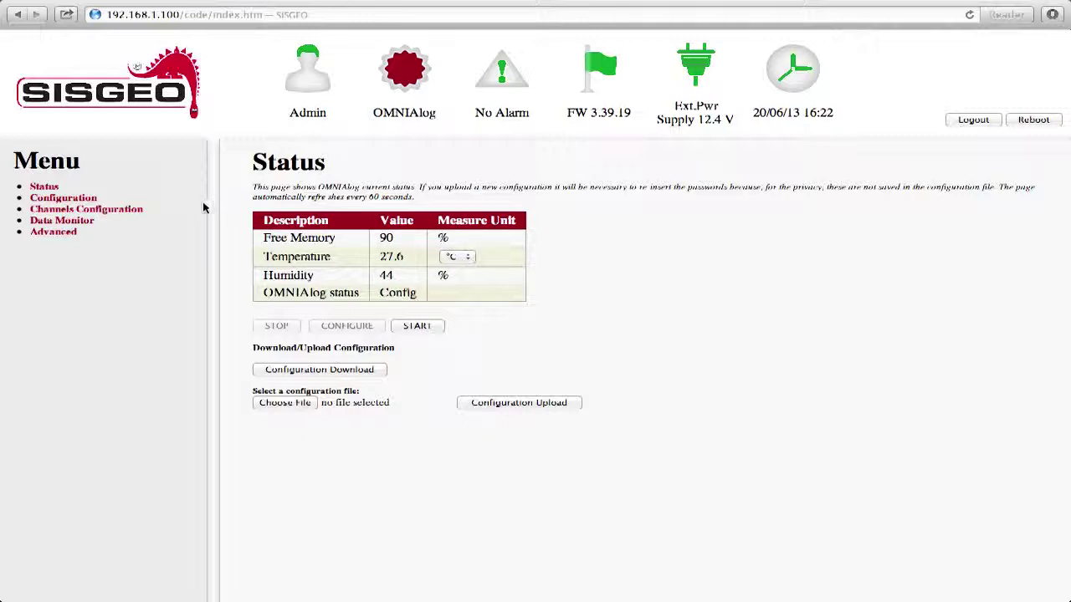
Save local analog channel 1's configuration with VC Alarm with Logical Operations enabled
click(70, 211)
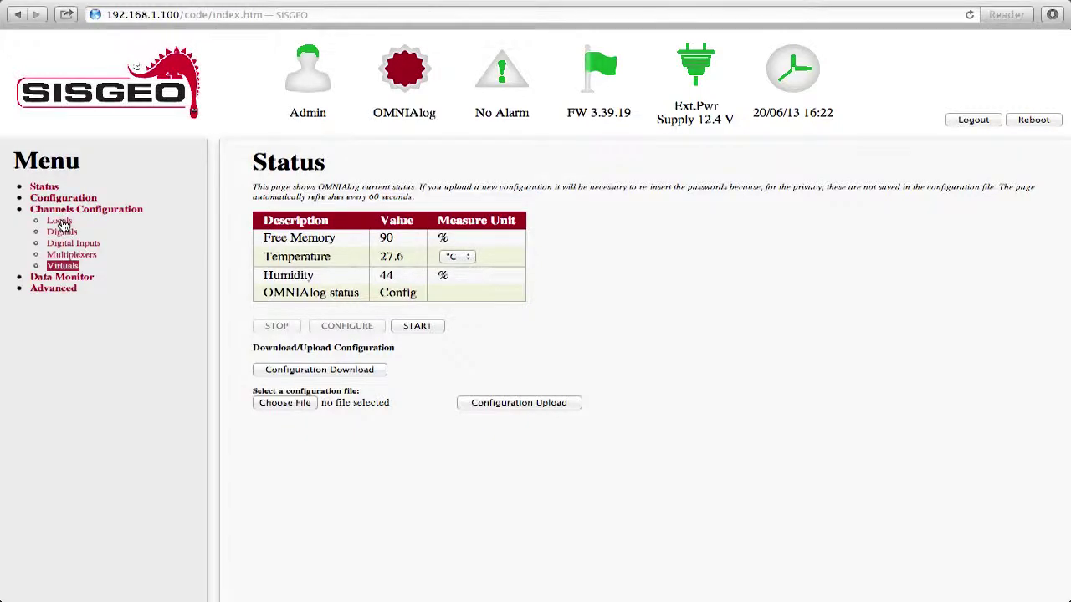
click(61, 223)
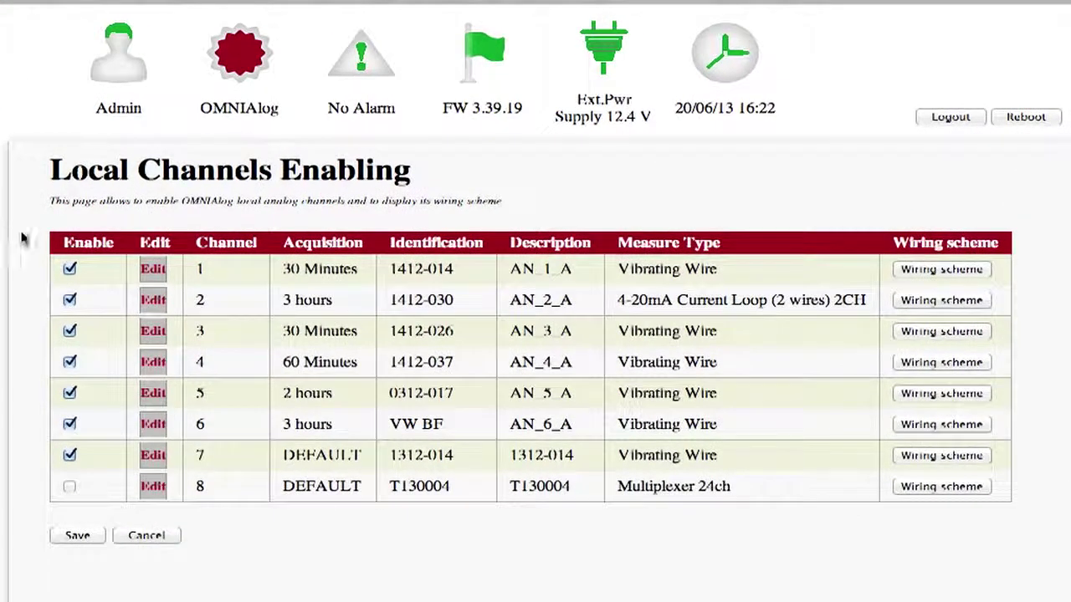
click(149, 269)
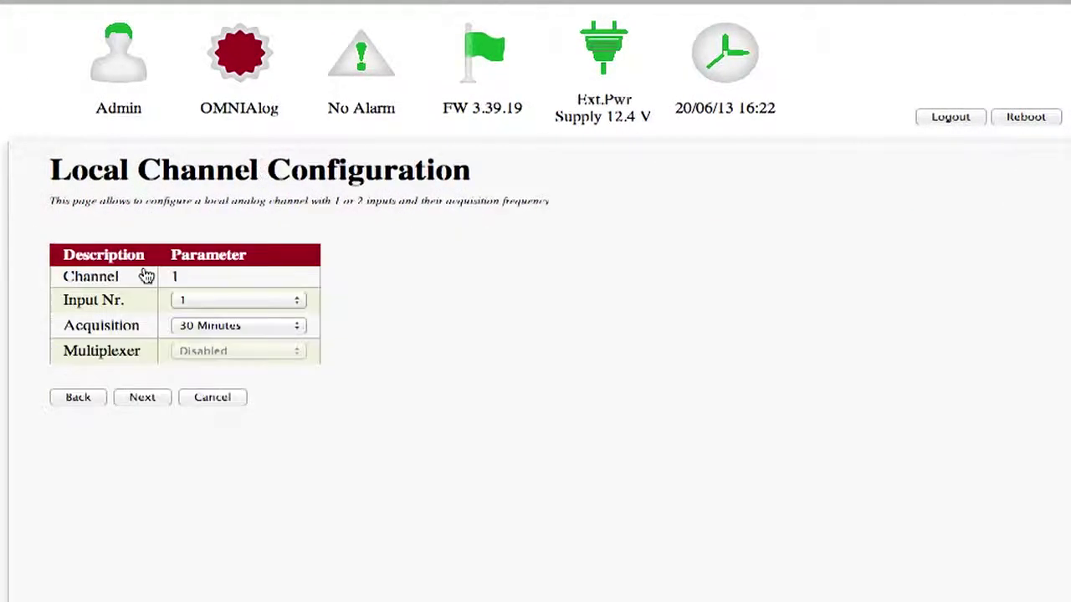
click(134, 397)
scroll(131, 346, down, 5)
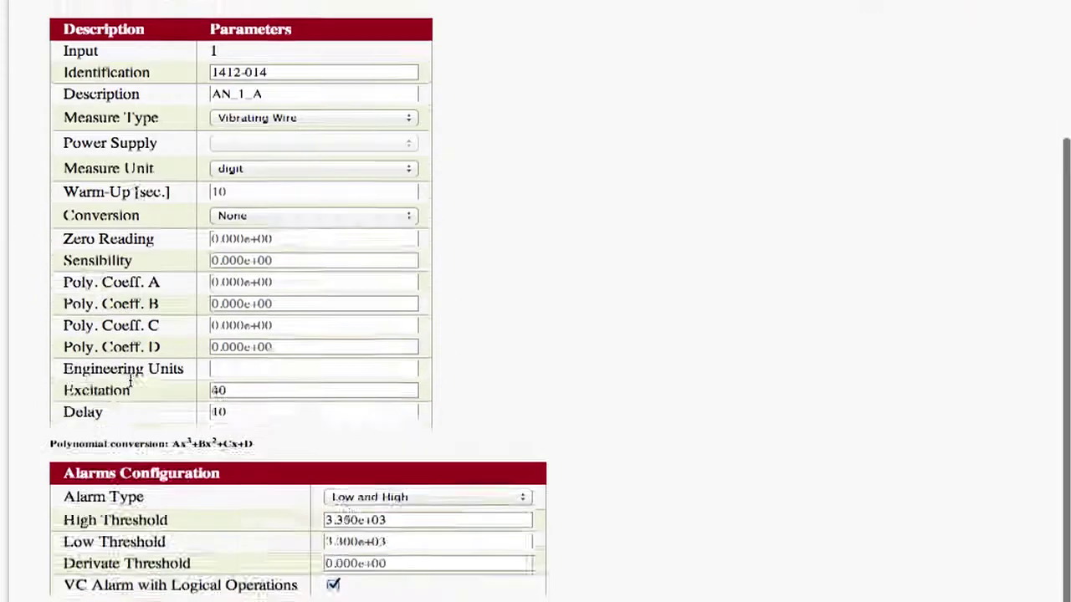
click(332, 522)
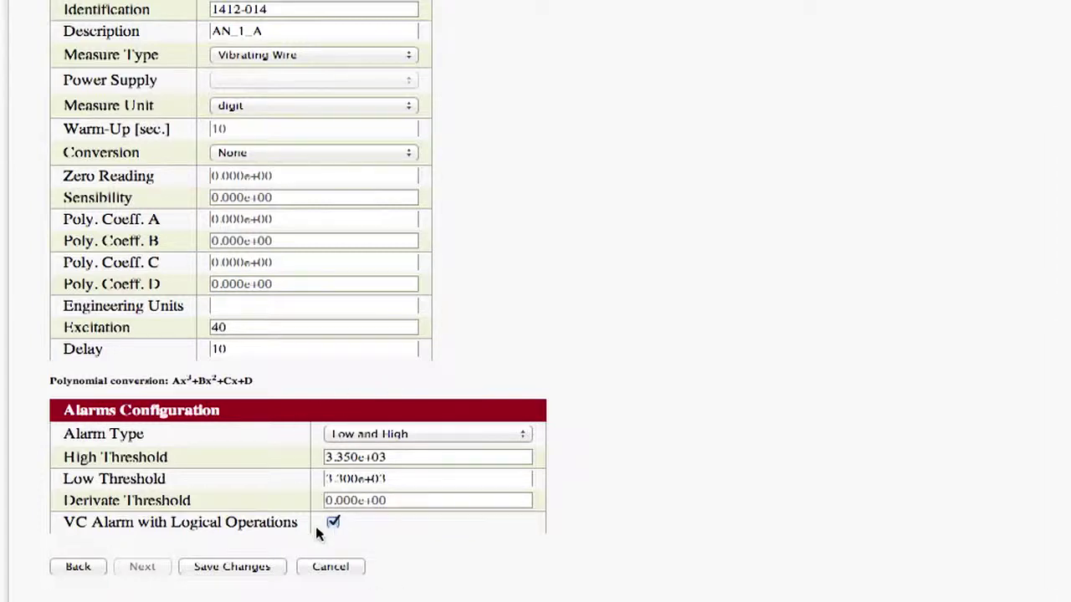
click(263, 567)
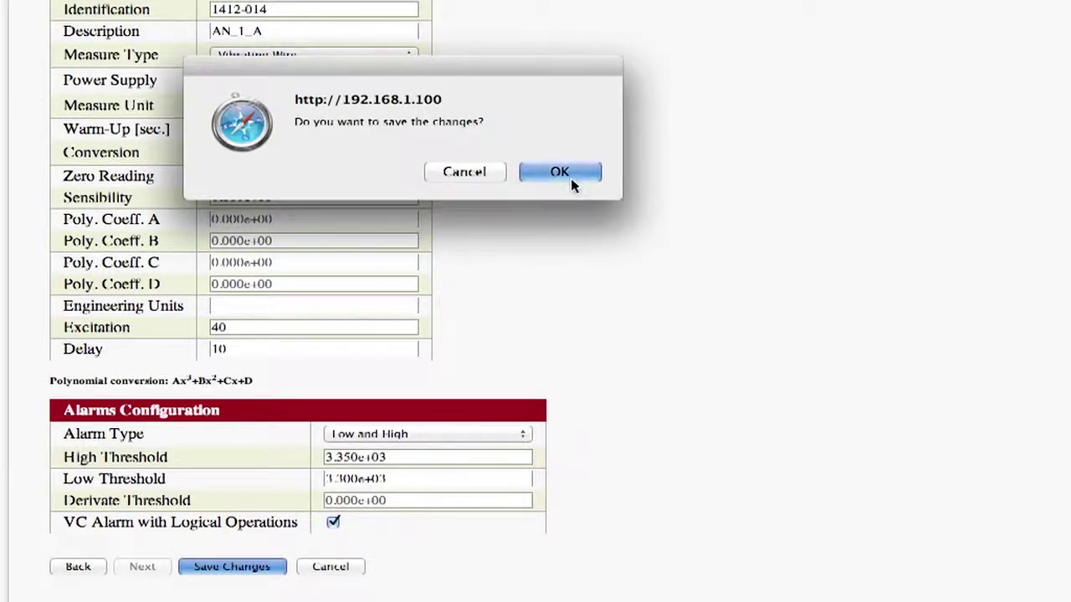
click(579, 177)
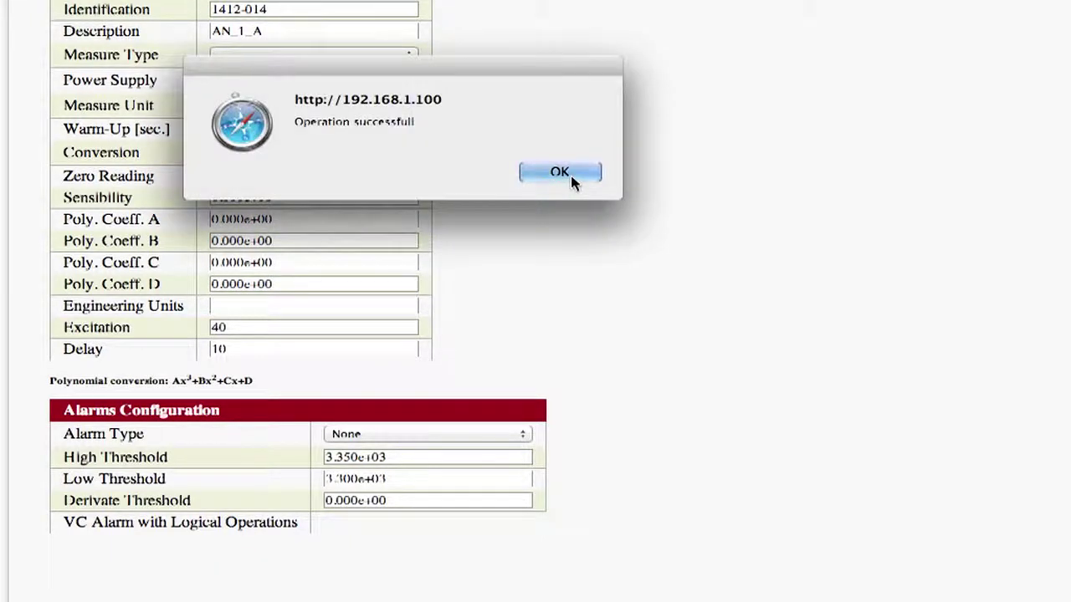
click(560, 172)
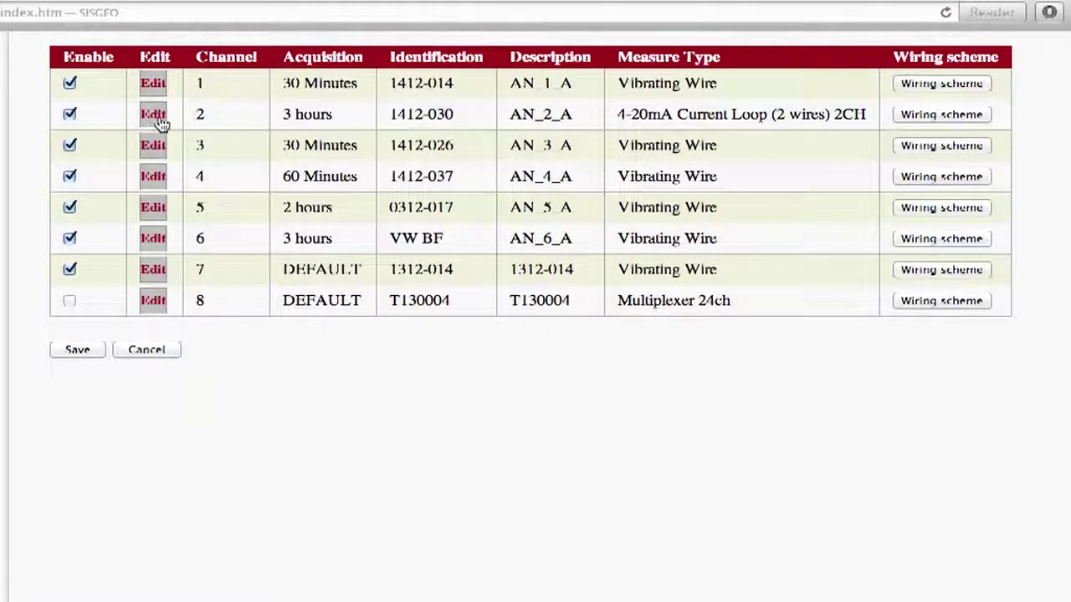
Review the alarm configuration of local channel 2's first input and return to the local channels list
click(153, 115)
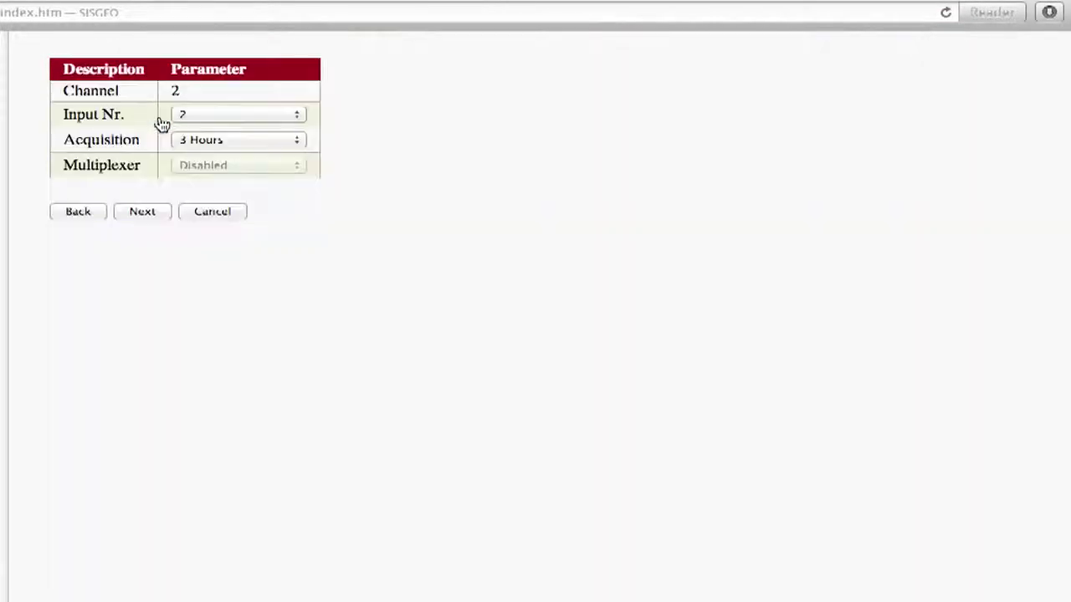
click(142, 212)
scroll(374, 578, down, 3)
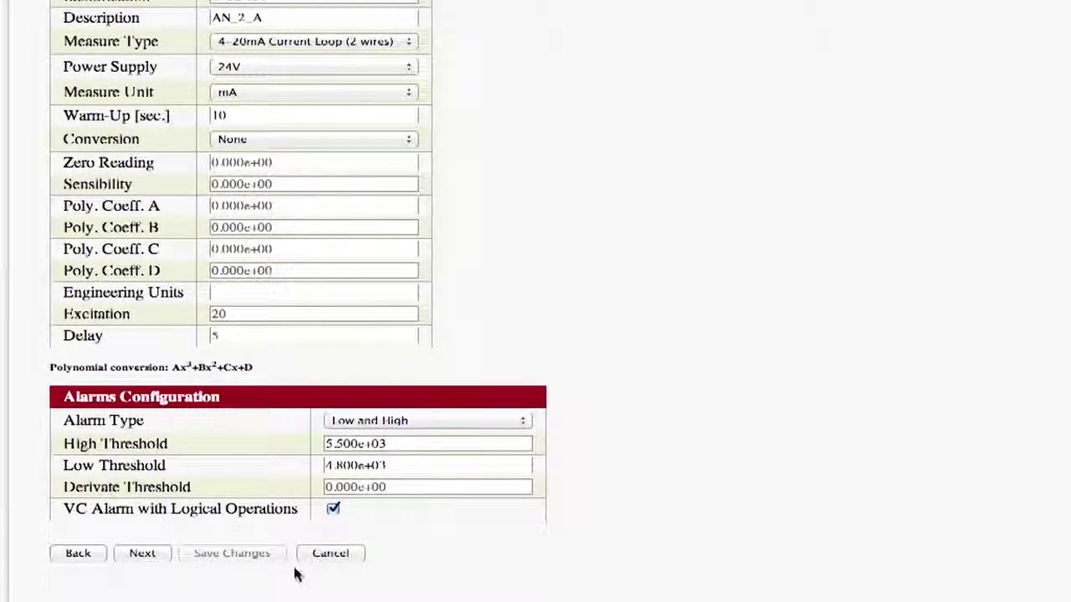
click(84, 555)
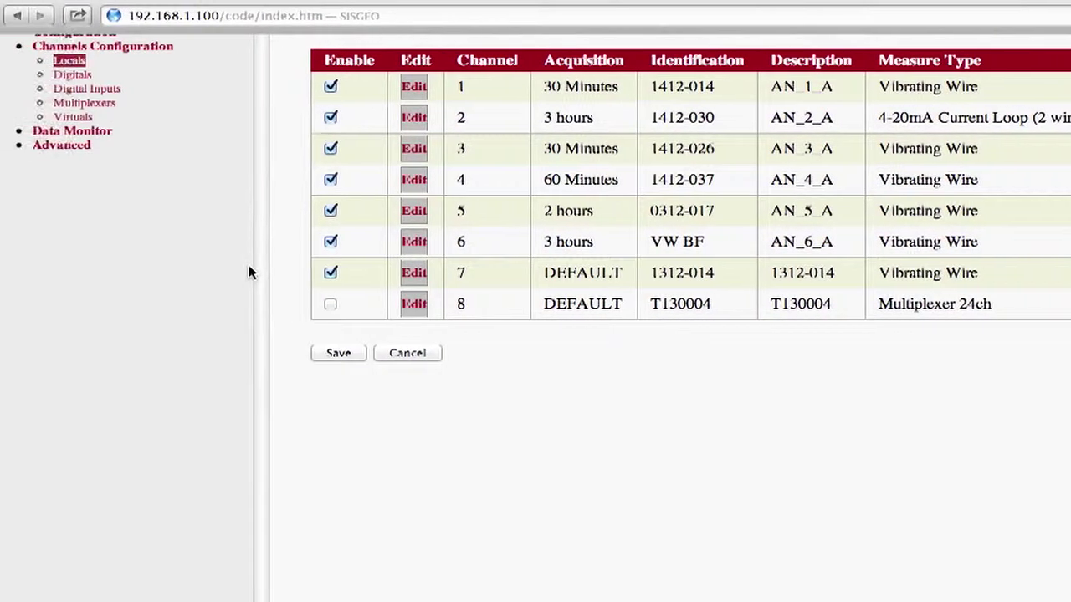
Create virtual-channel script 1 with Default acquisition and open it for editing
scroll(249, 272, up, 4)
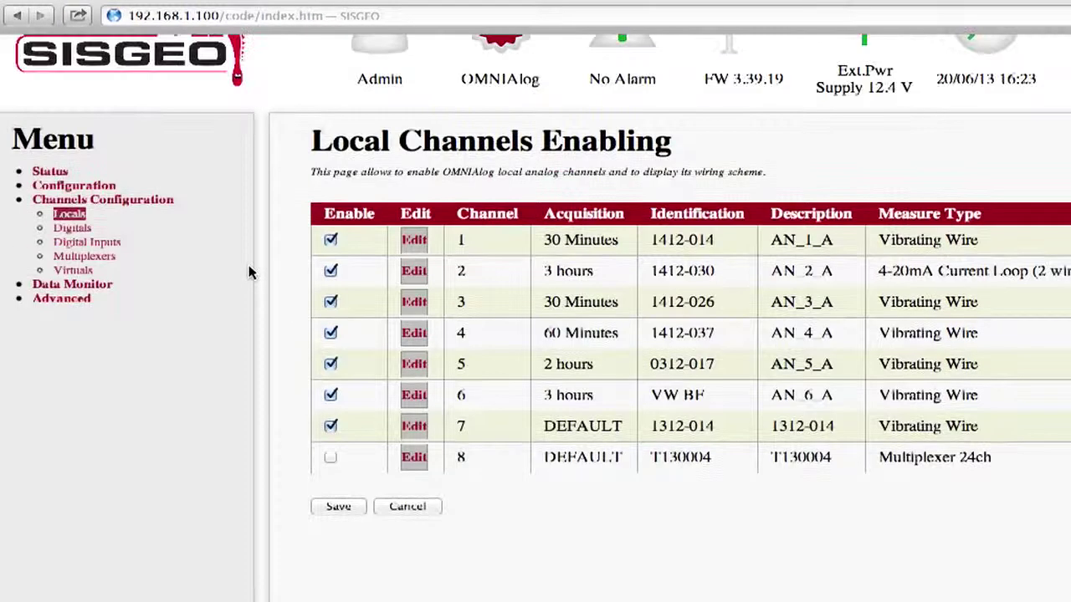
click(90, 273)
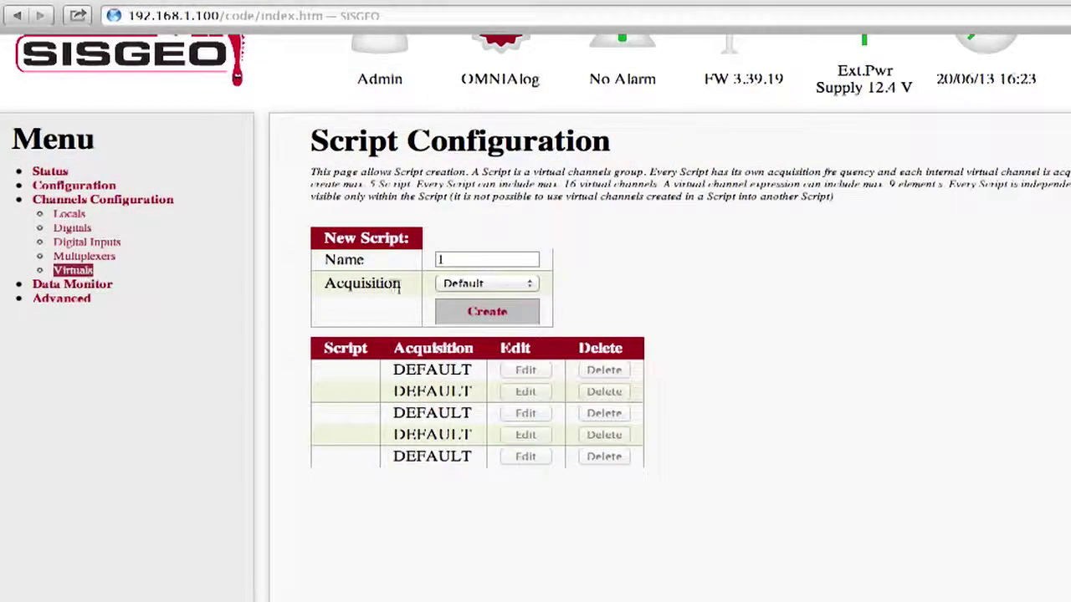
click(474, 320)
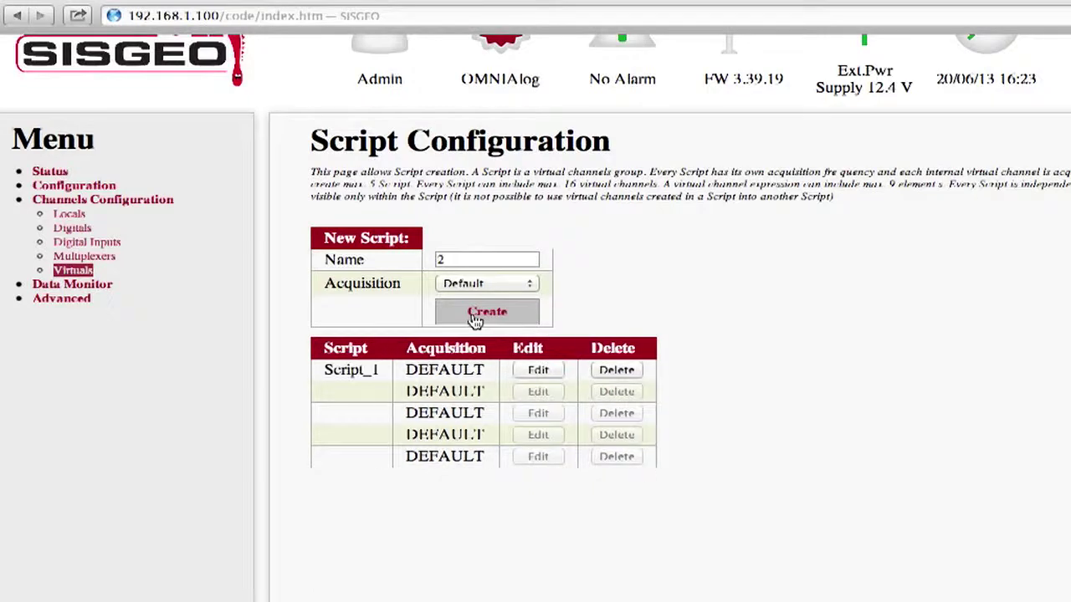
click(538, 373)
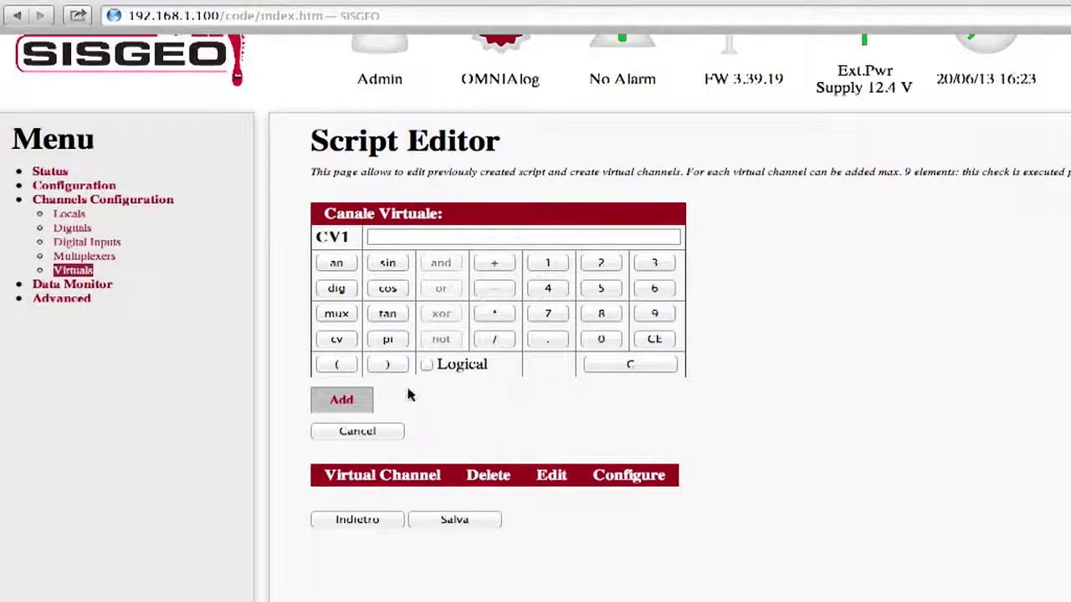
Enable logical operations for CV1 and combine analog channels 1 and 2 as an(1.A)ANDan(2.A)
click(426, 365)
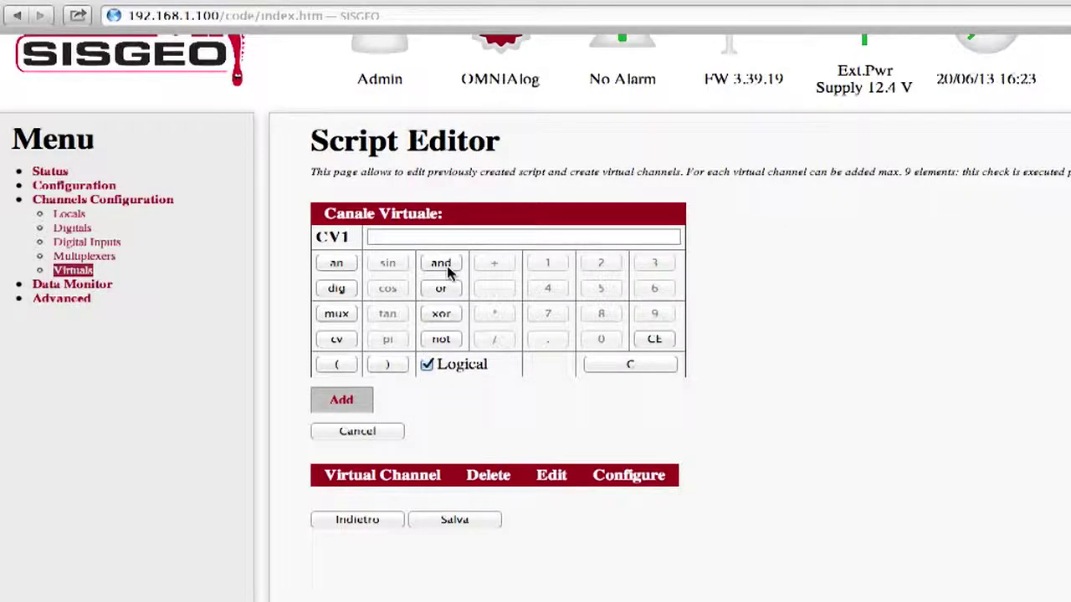
click(341, 264)
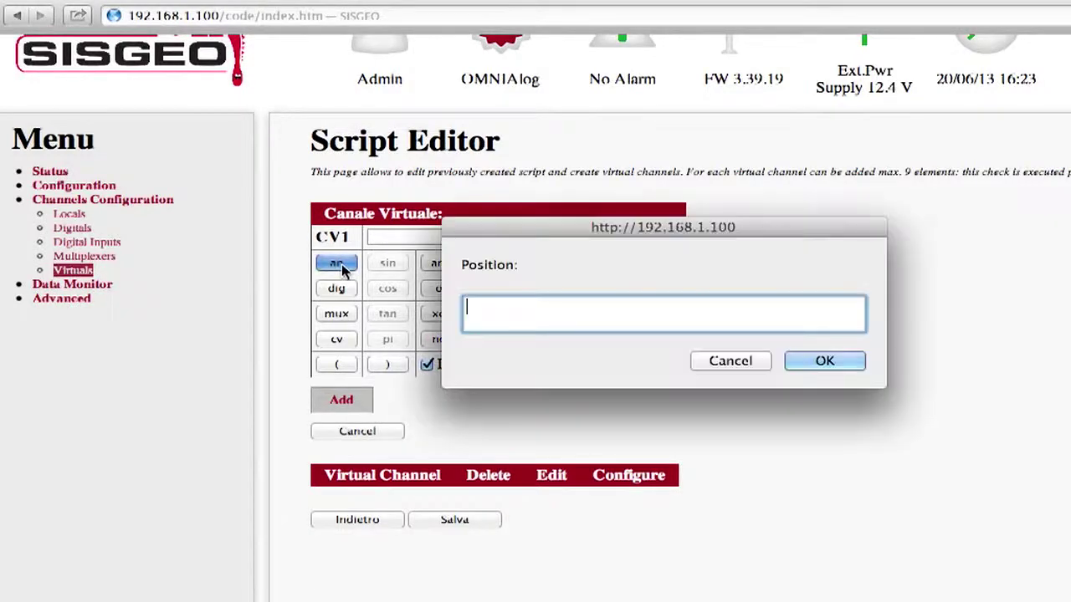
text(1)
click(813, 361)
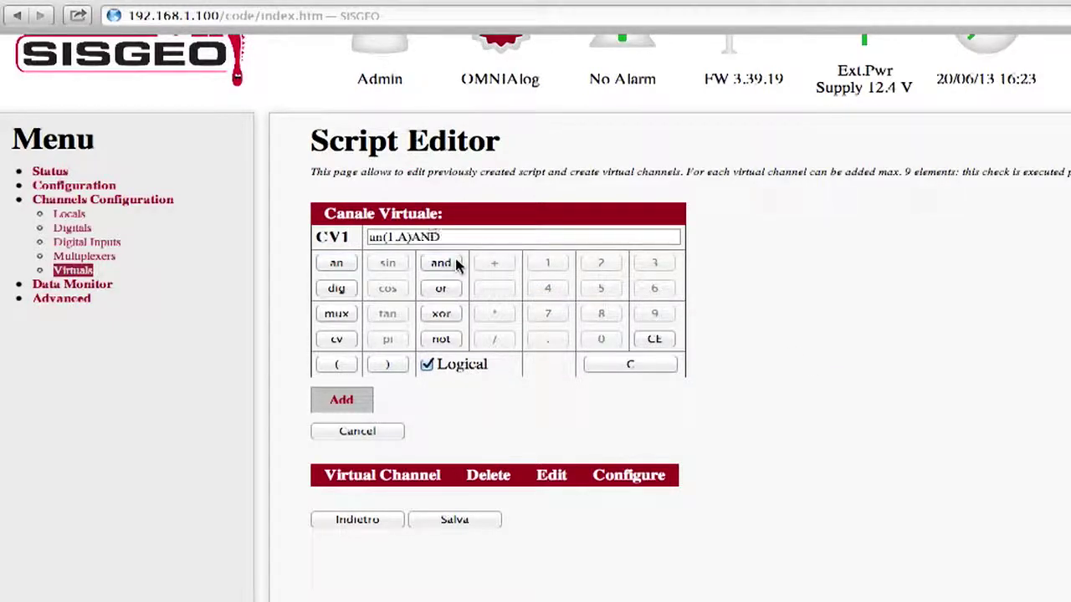
click(338, 266)
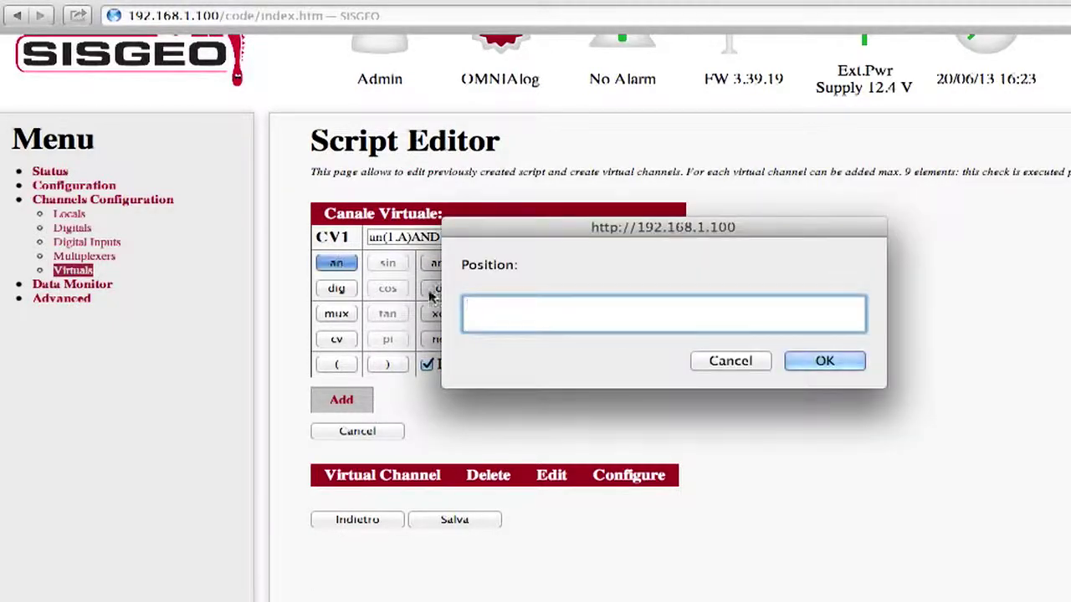
text(2)
click(816, 362)
Extend the CV1 expression with AND and analog channel 3, and add an(1.A)ANDan(2.A)ANDan(3.A) to the script
click(443, 265)
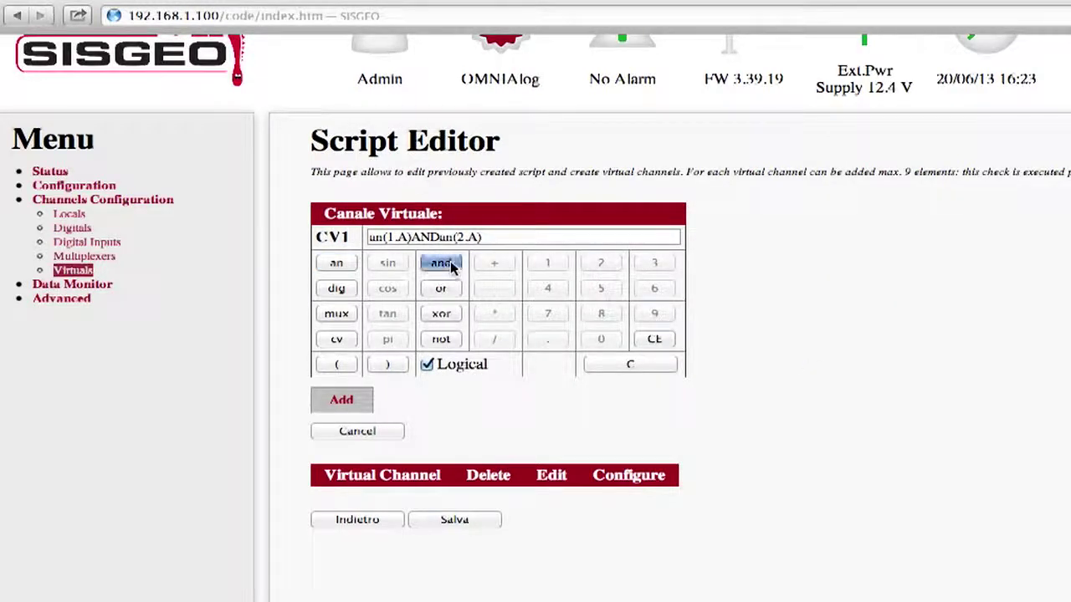
click(338, 269)
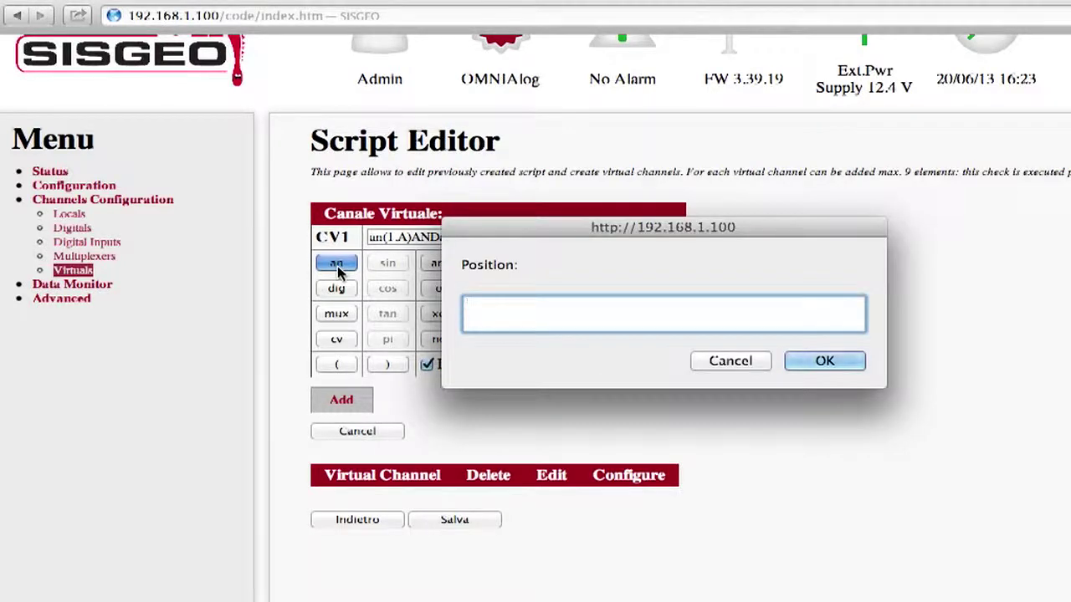
text(3)
click(816, 362)
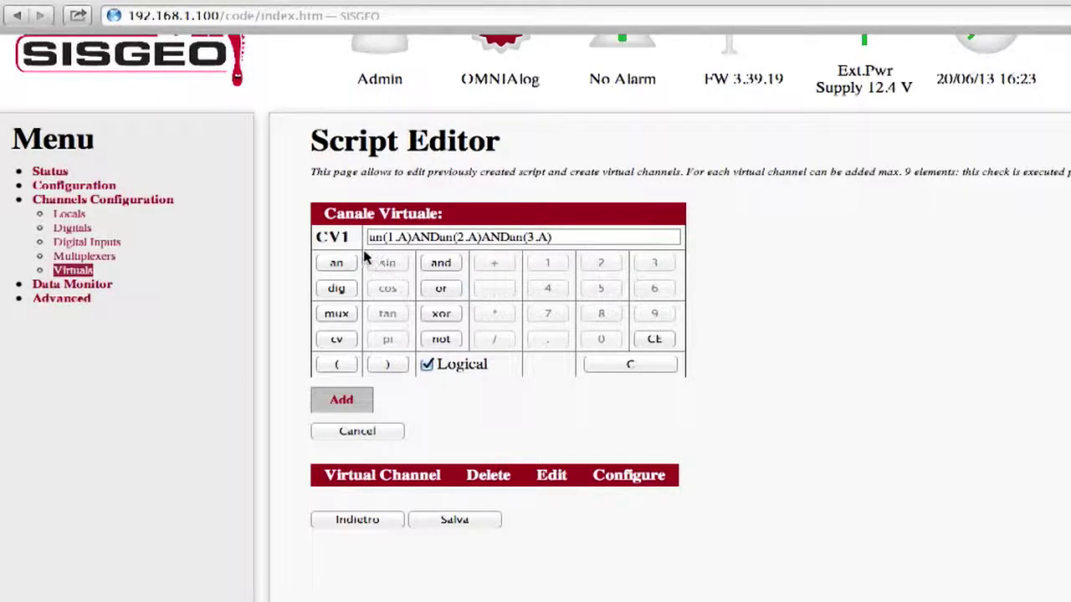
click(358, 404)
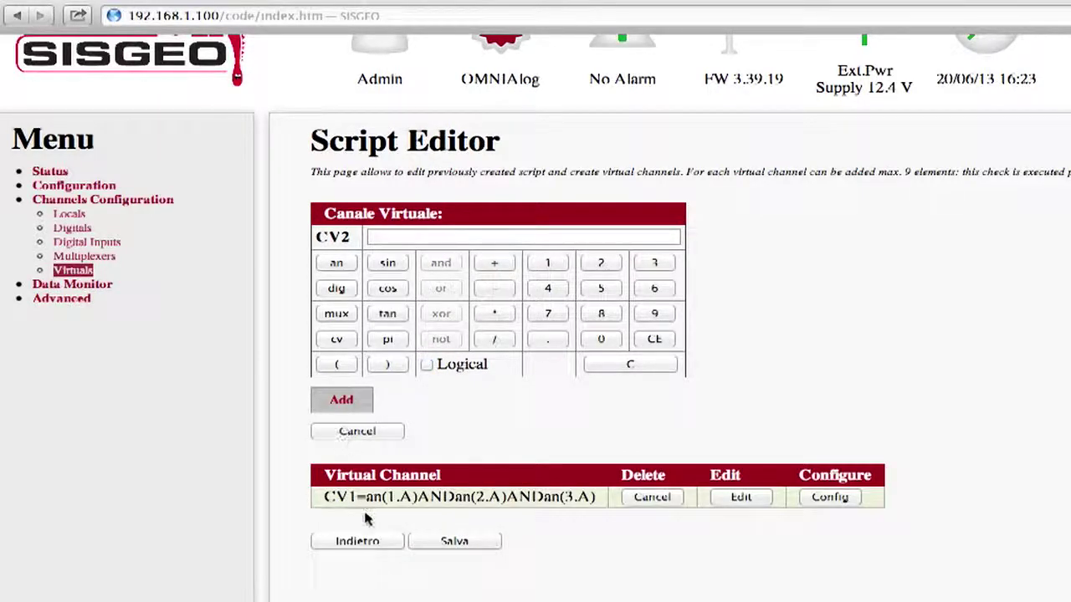